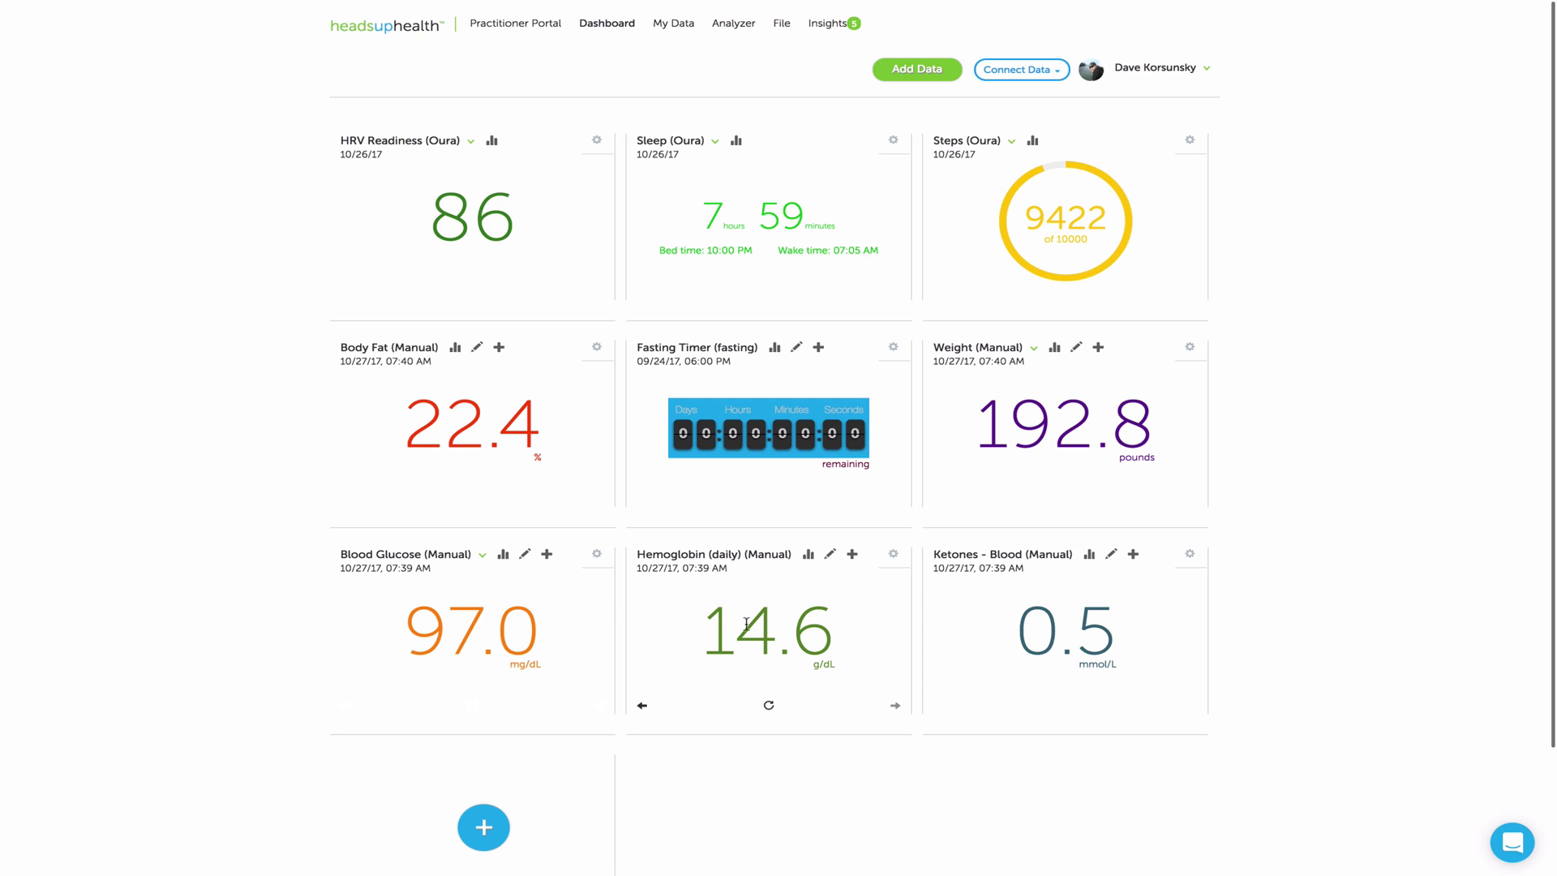
Add a Hematocrit (daily) card to the dashboard.
click(483, 827)
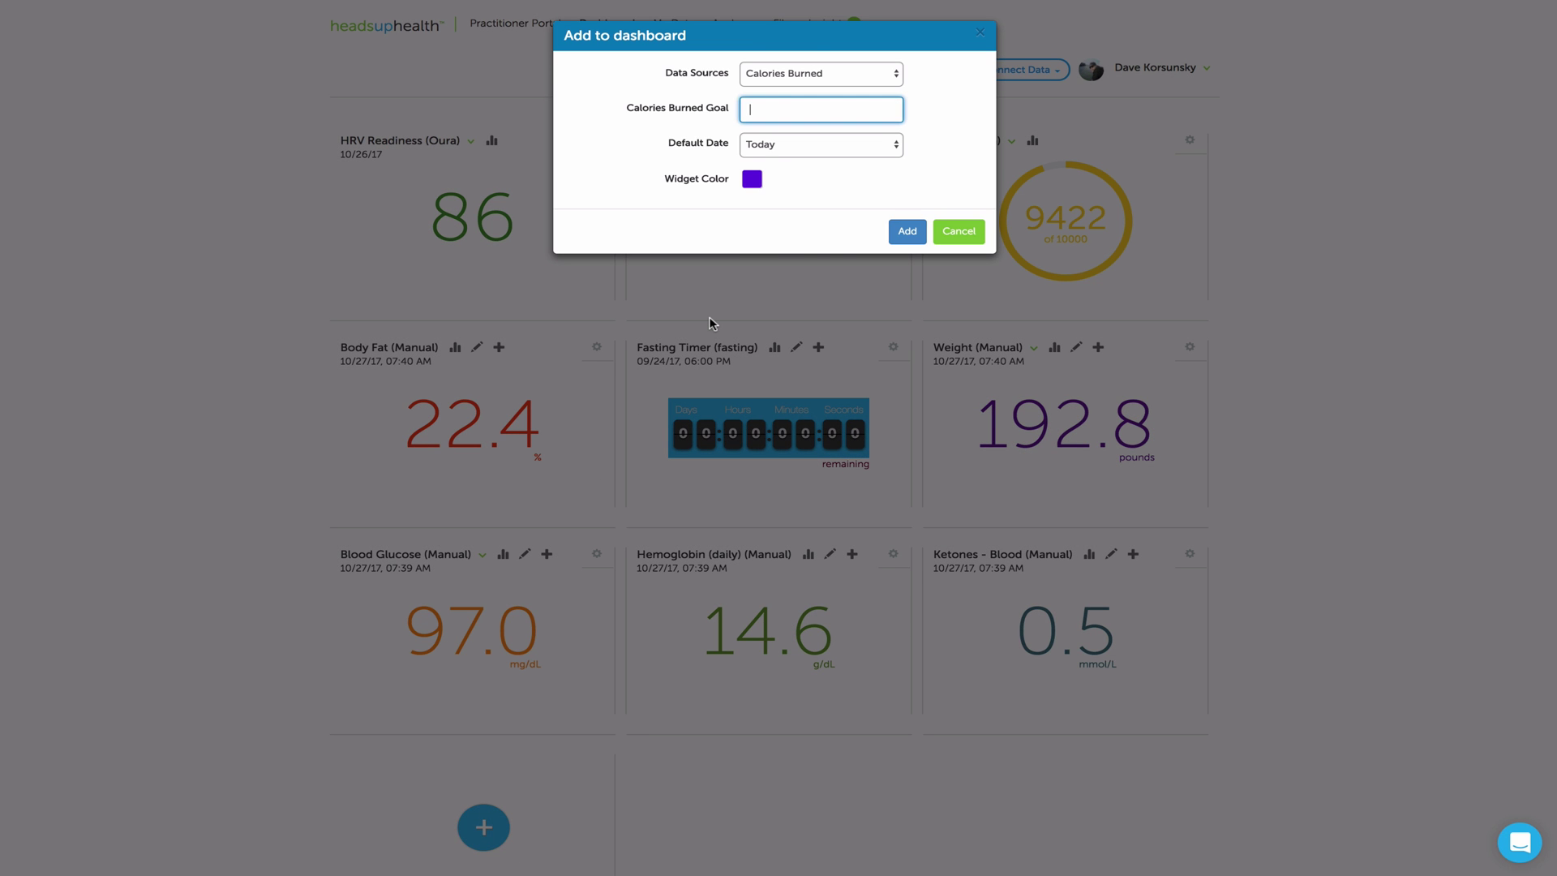
click(754, 73)
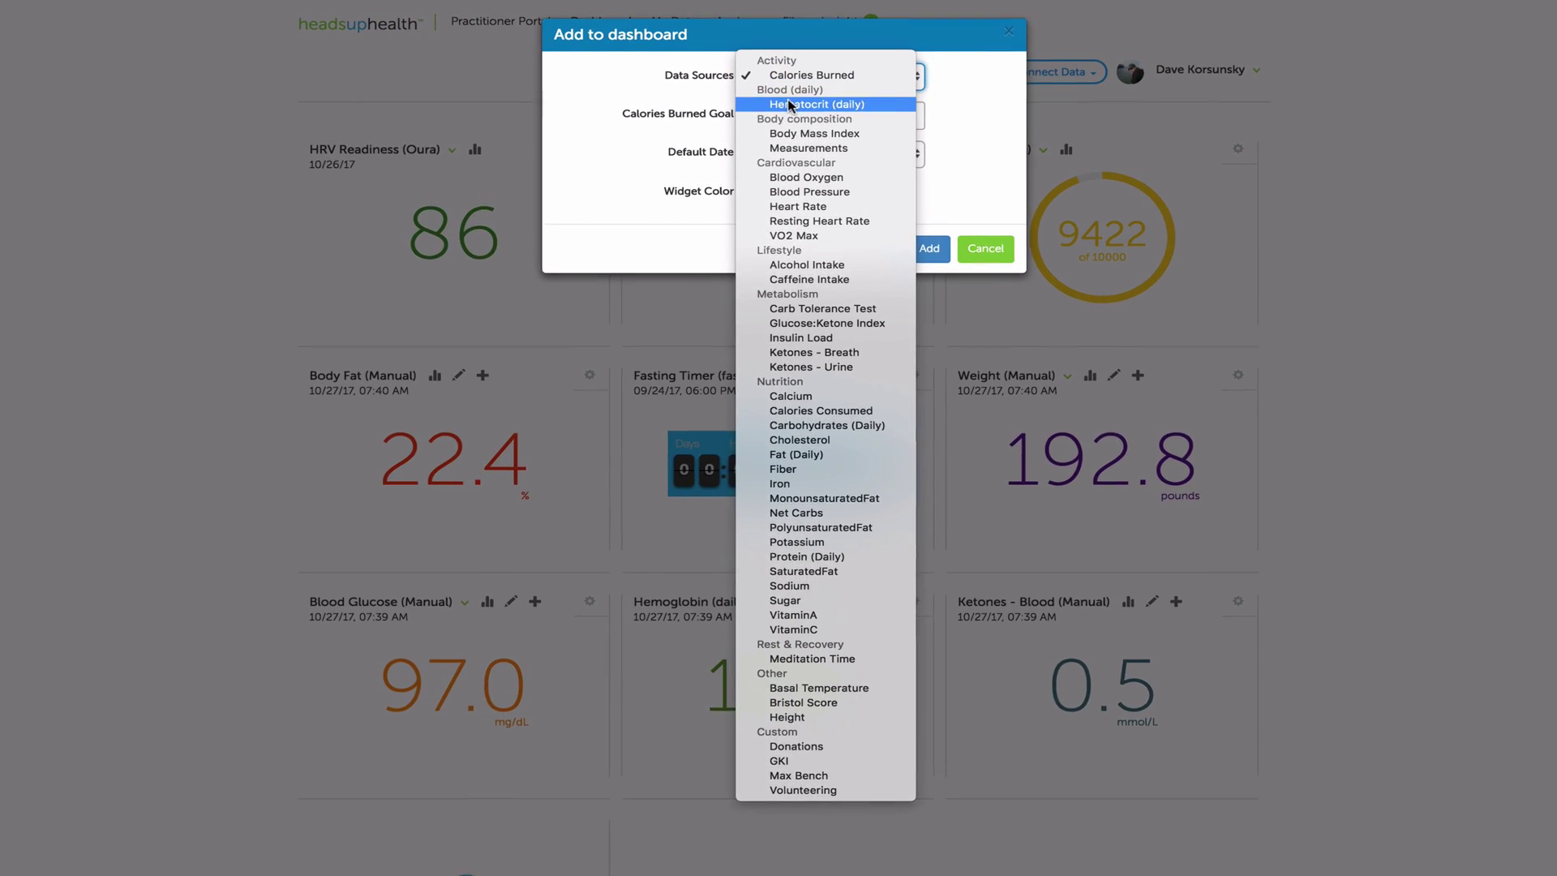
click(798, 108)
click(949, 265)
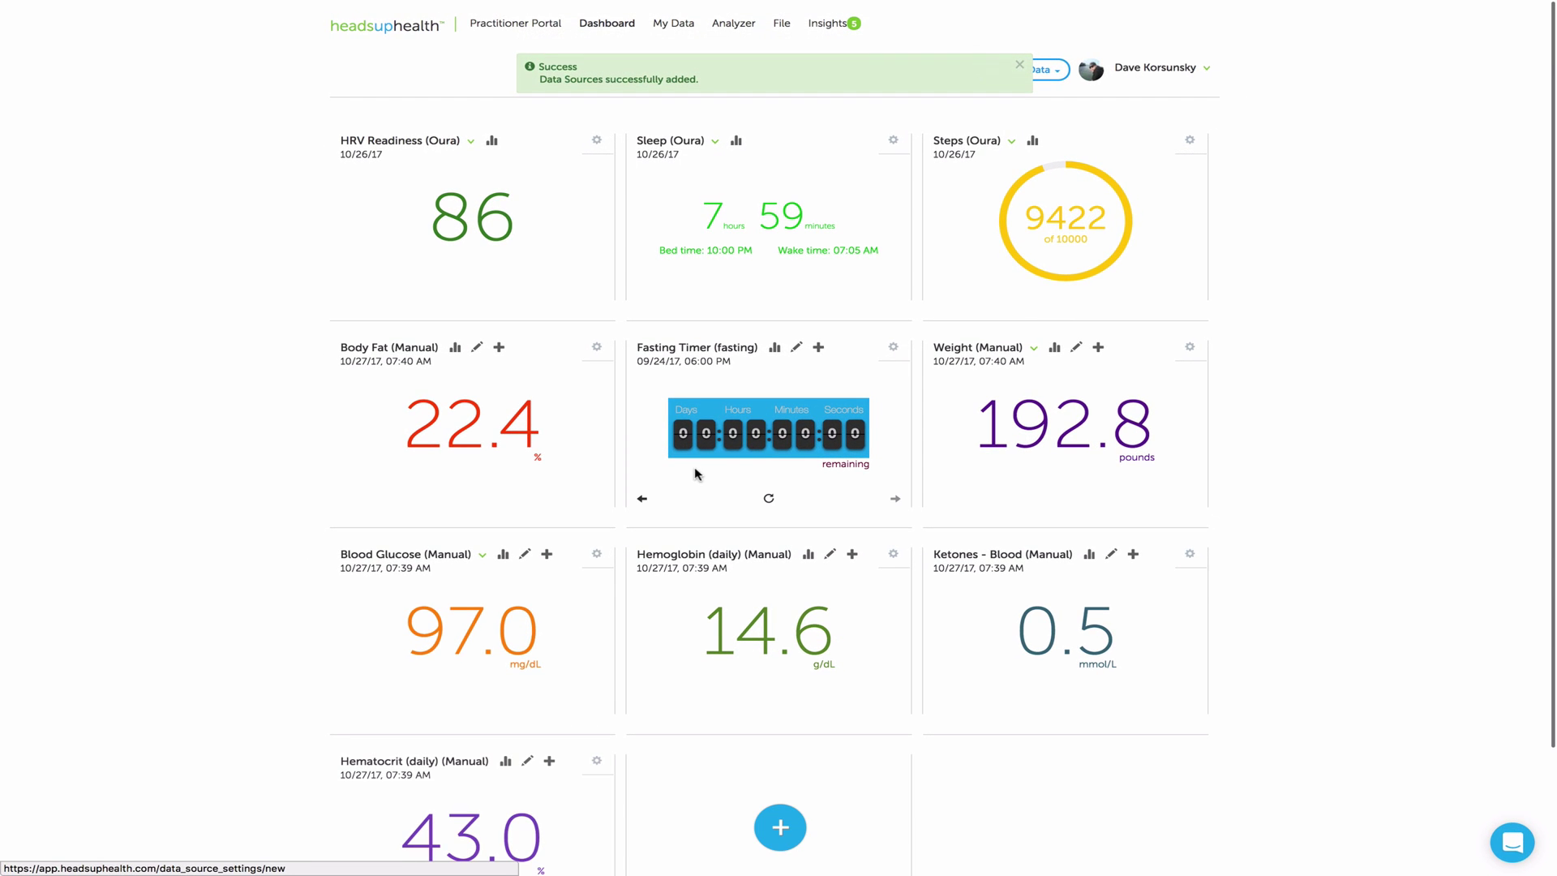
Hide the Hematocrit card from the dashboard.
scroll(567, 636, down, 2)
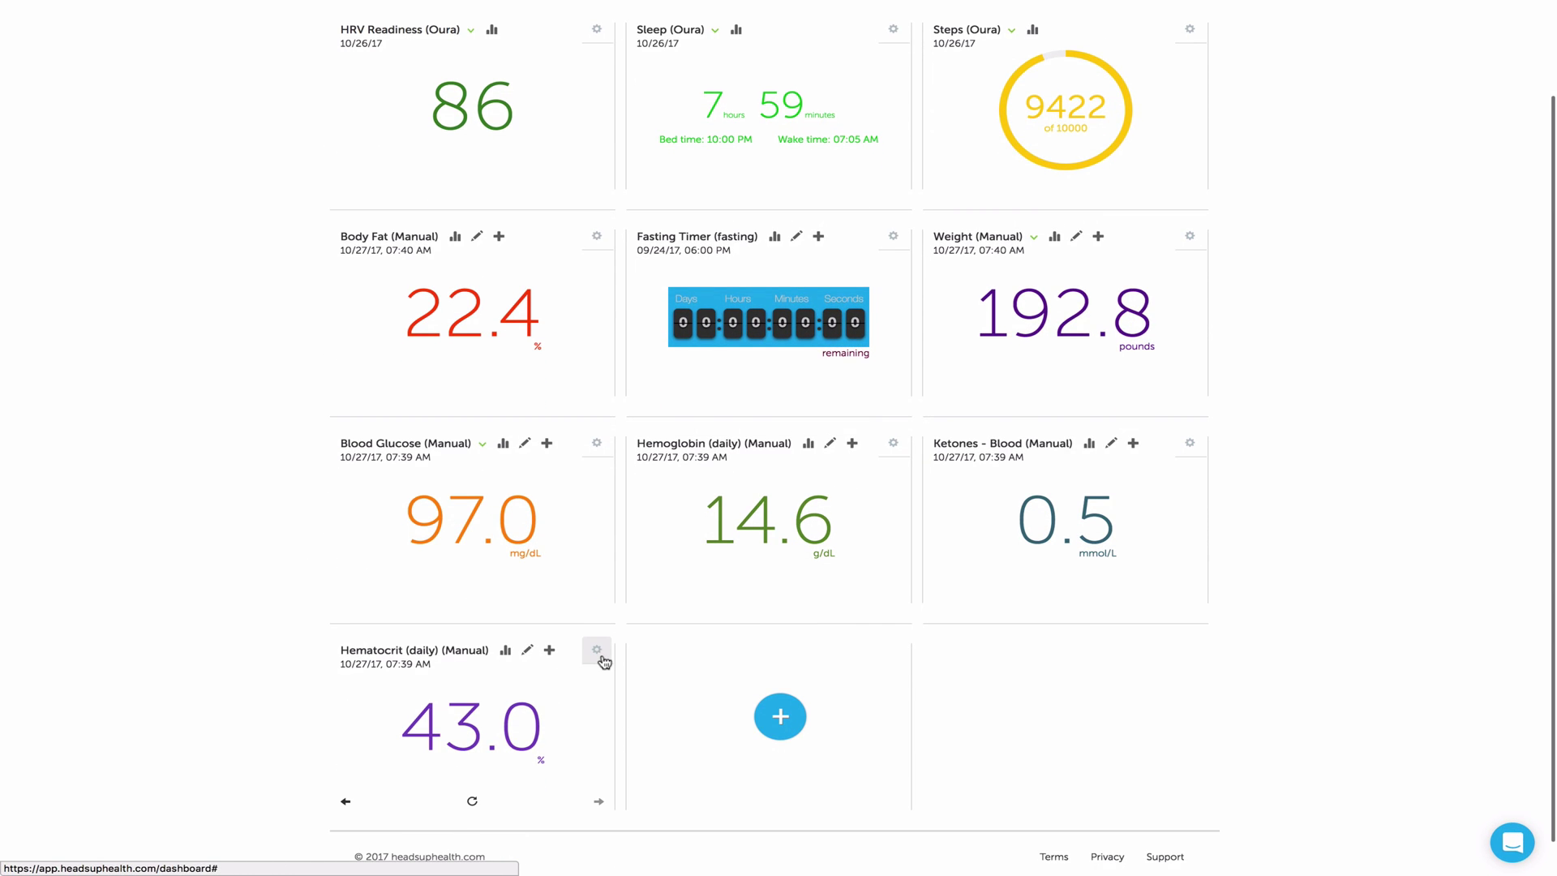
click(596, 653)
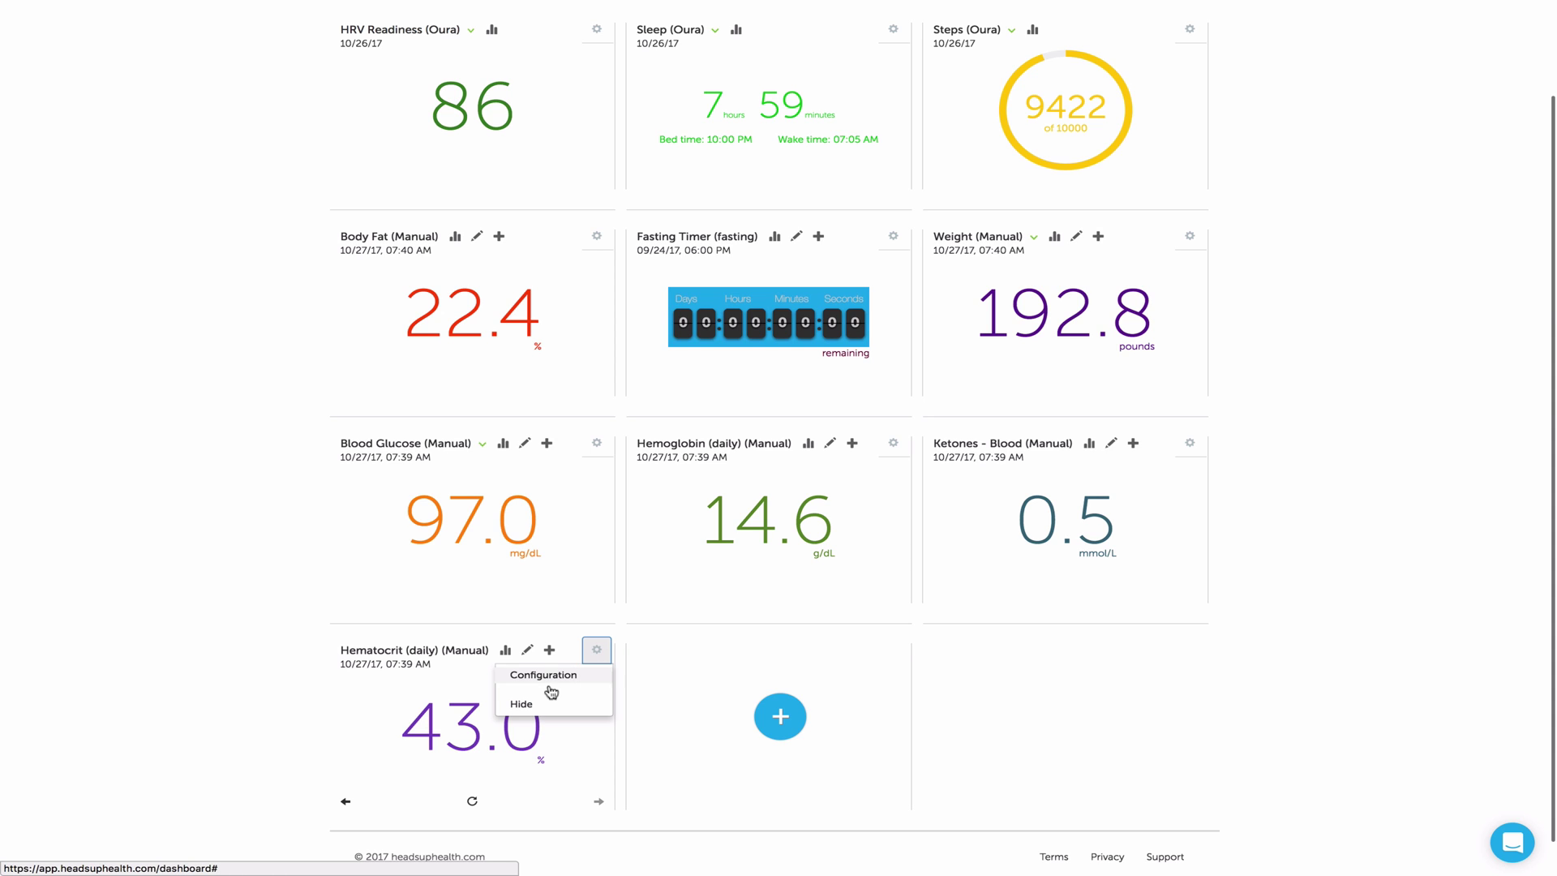
click(521, 704)
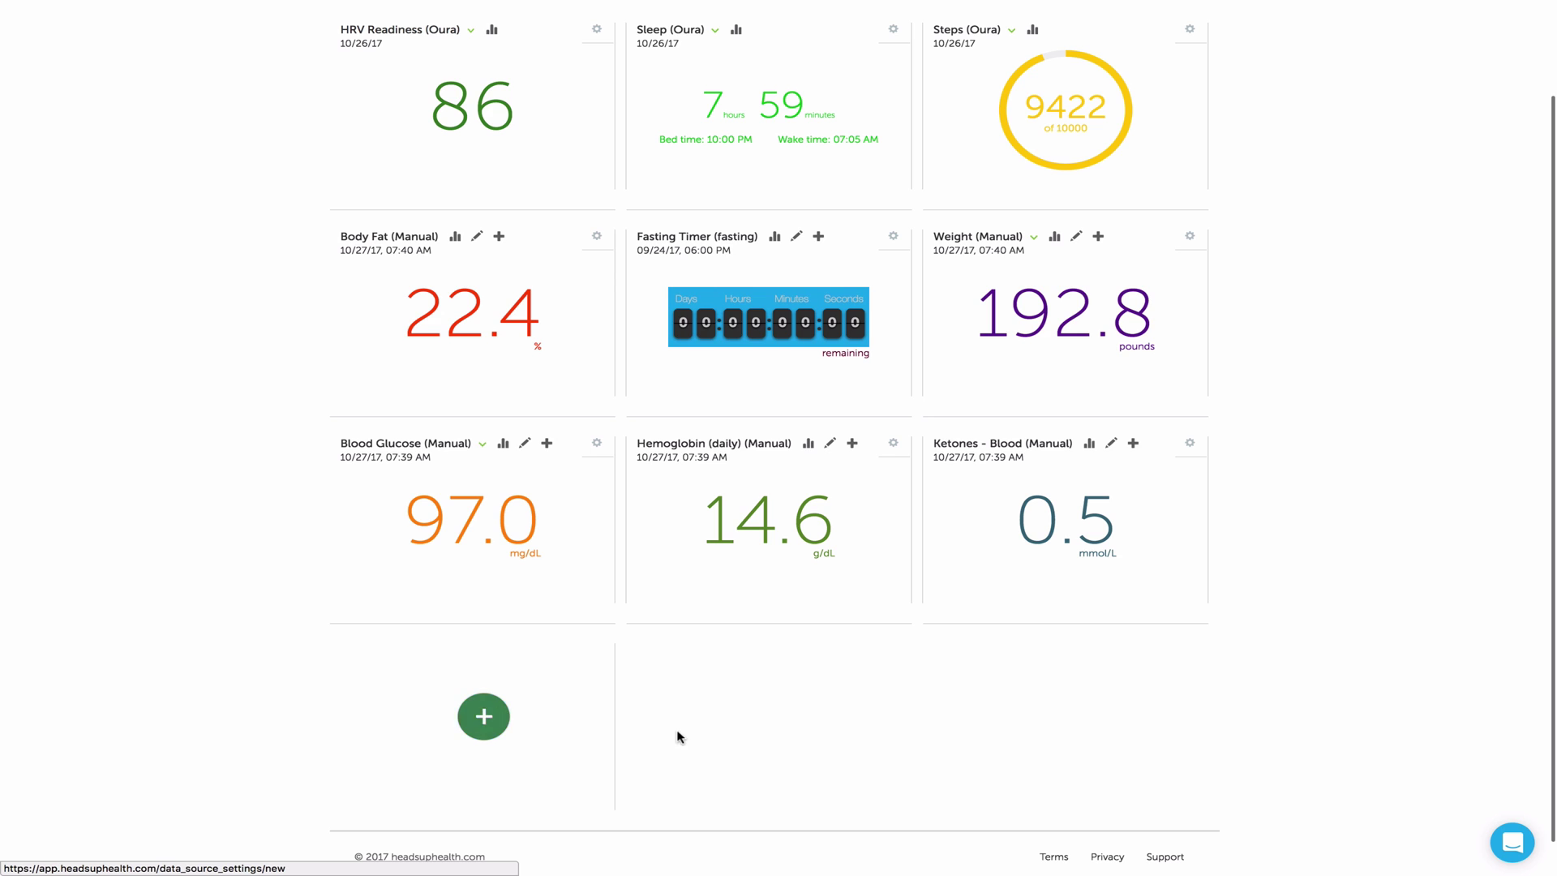
scroll(764, 694, up, 3)
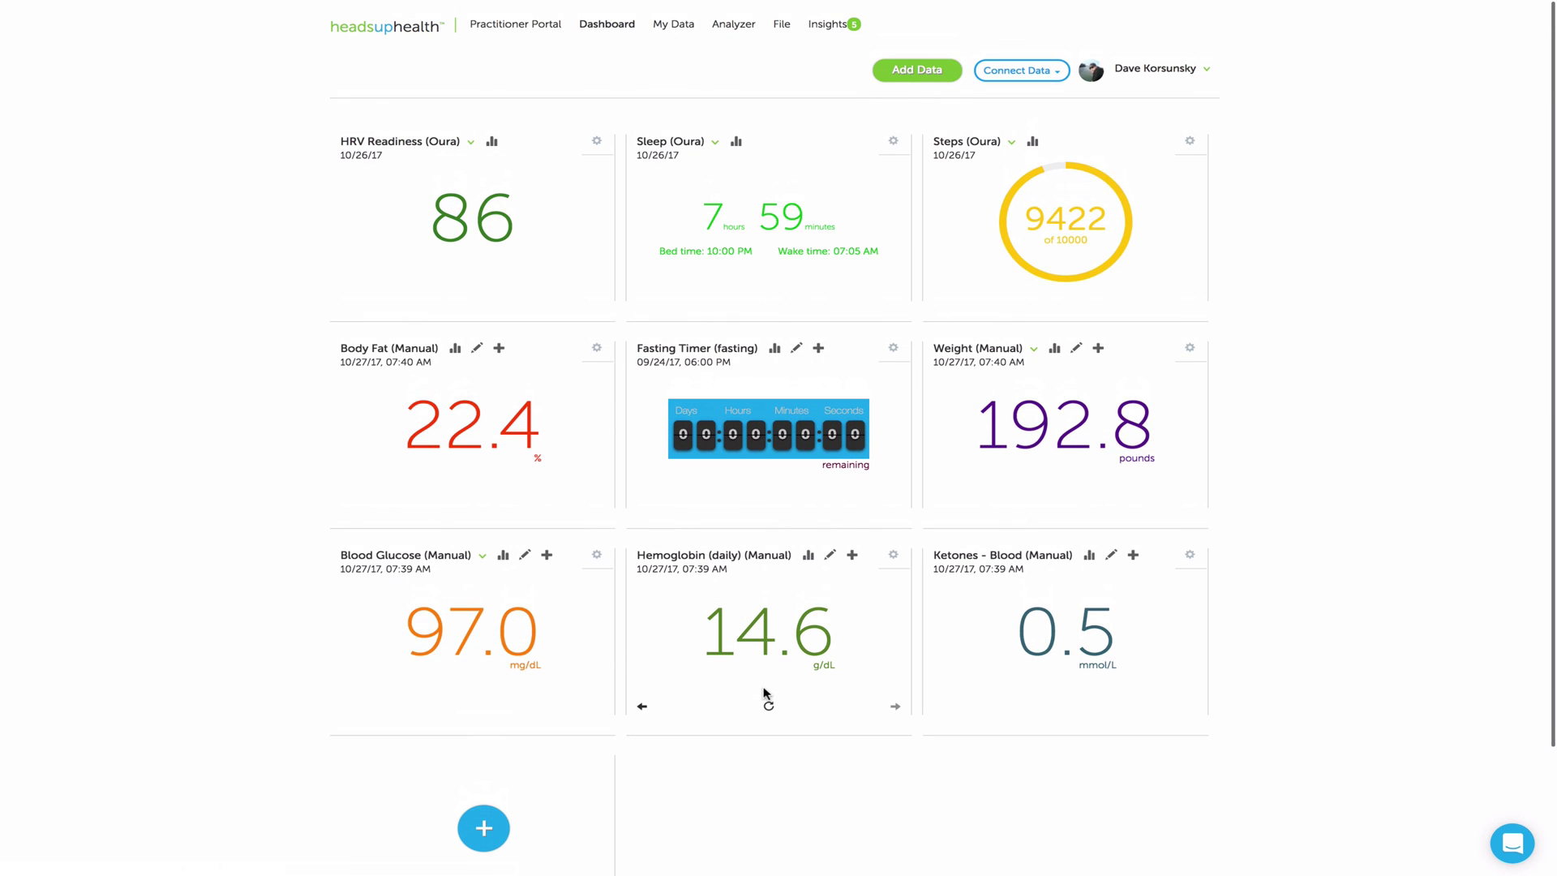
Enter a Keto Mojo reading: ketones 1.2, glucose 77, hematocrit 45, hemoglobin 15.
click(921, 72)
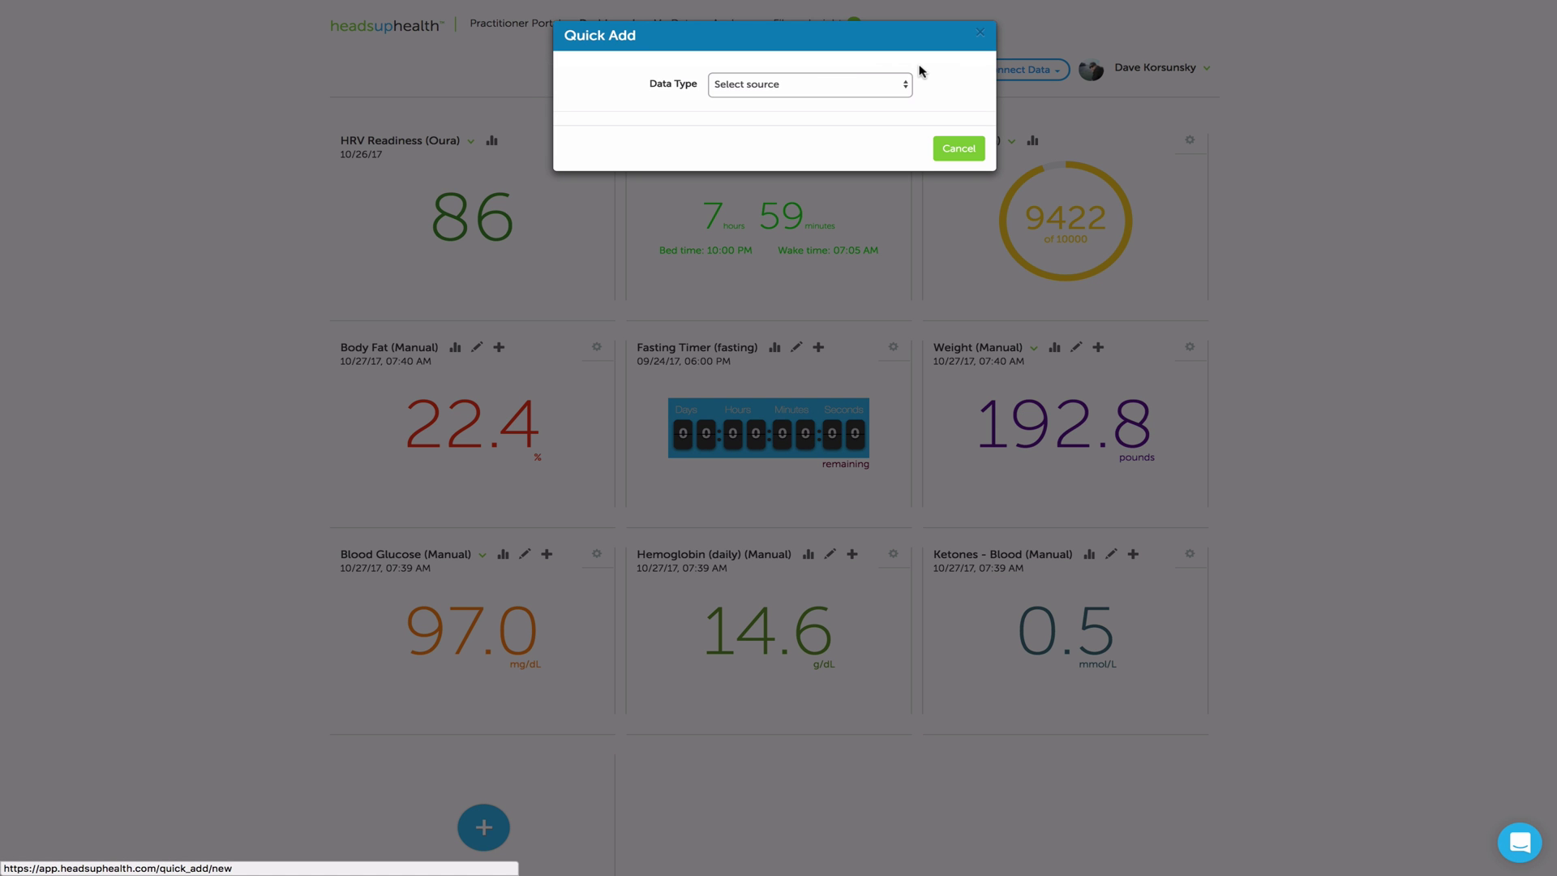
click(810, 85)
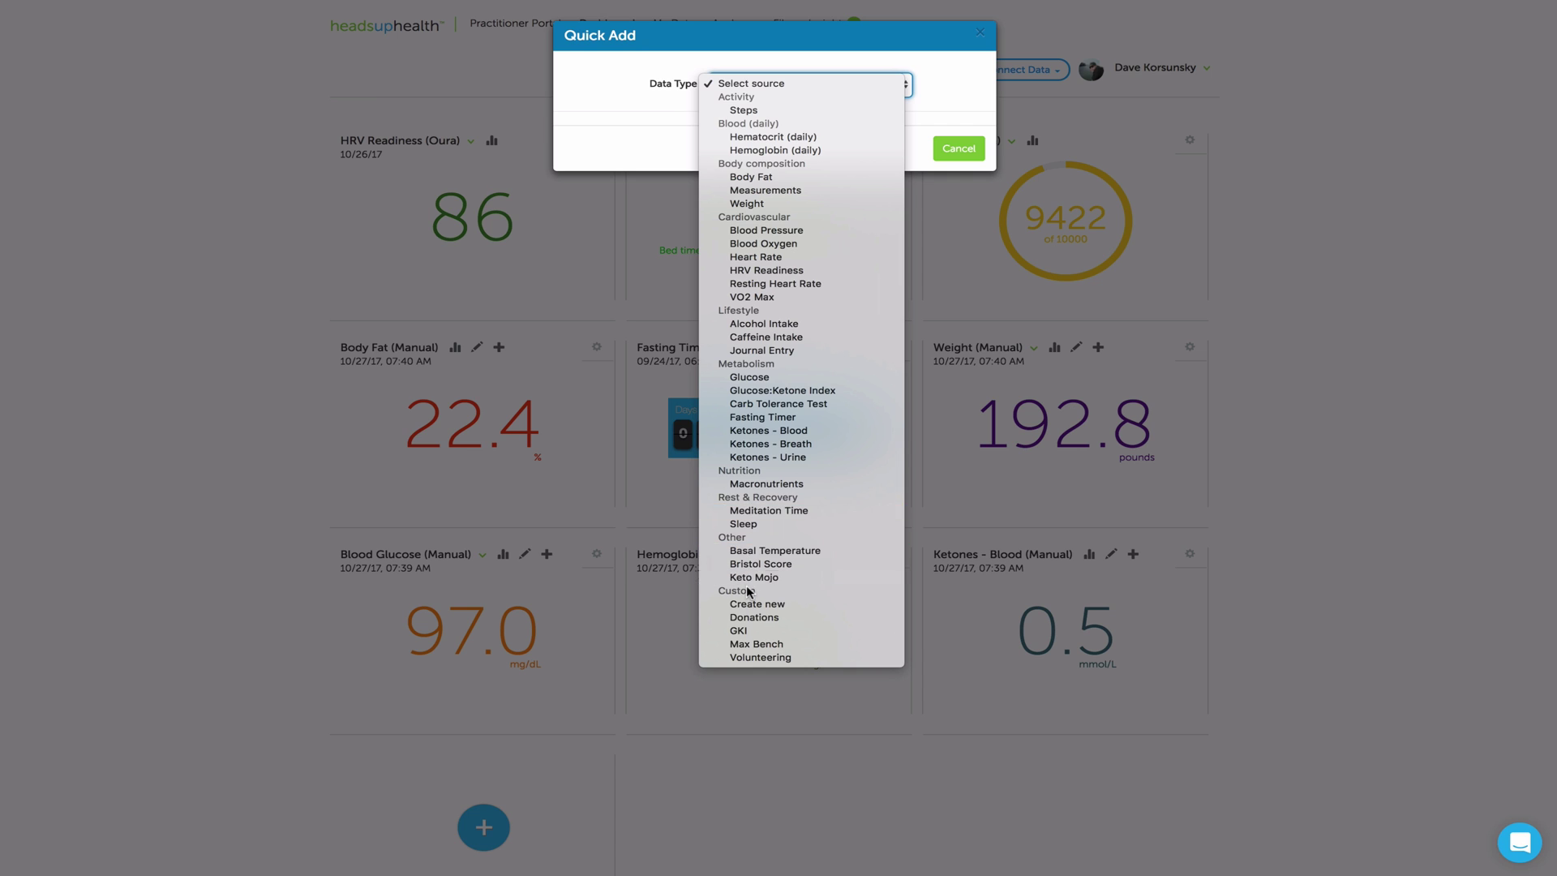
click(753, 577)
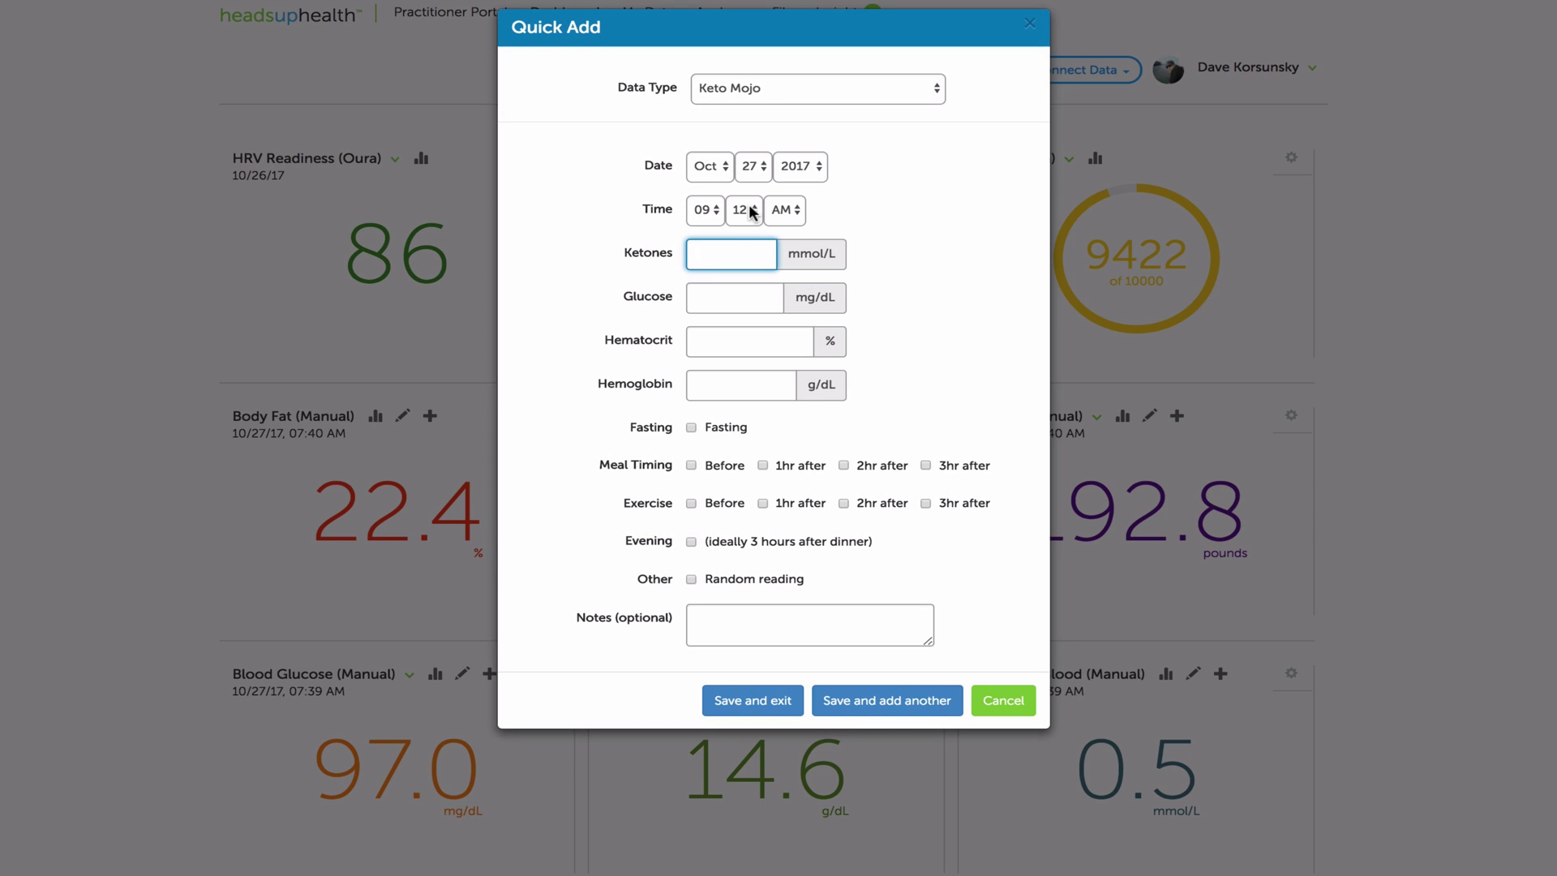
text(1.2)
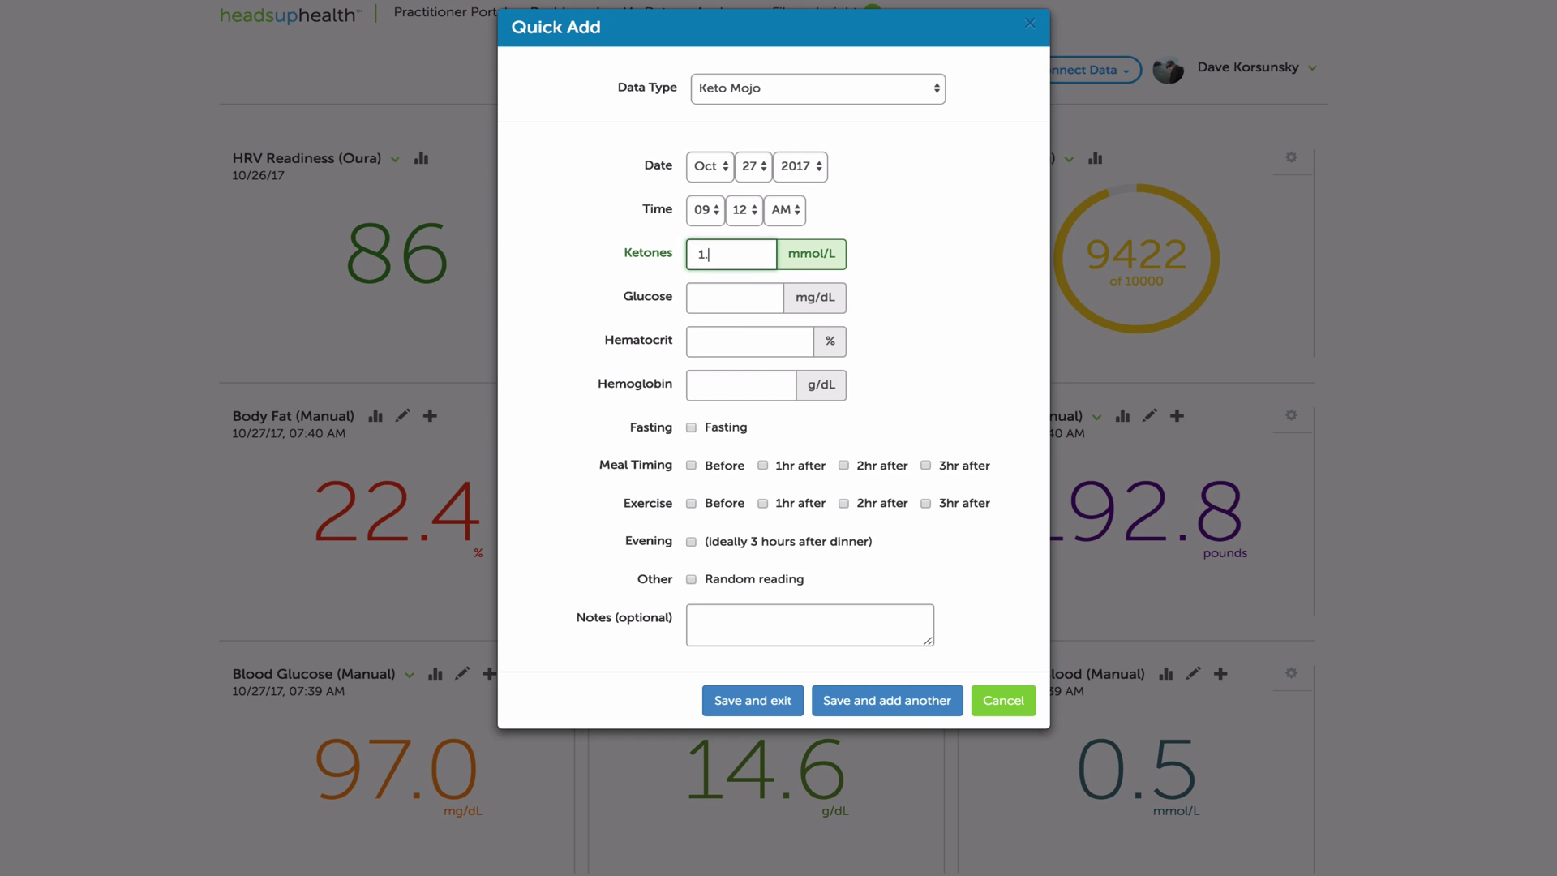
click(729, 306)
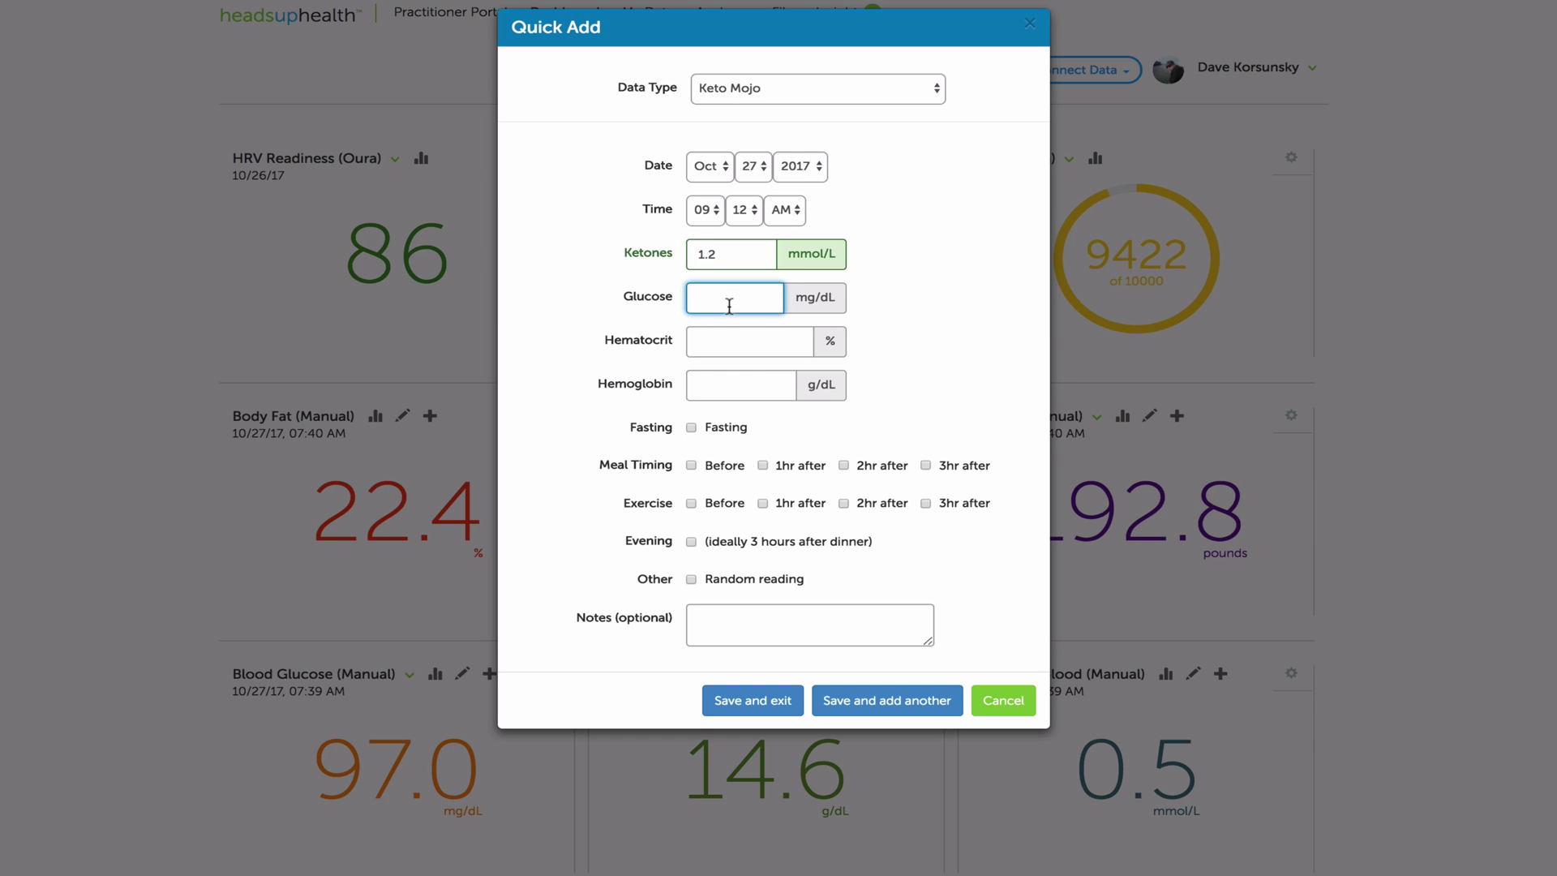
text(77)
click(728, 339)
text(45)
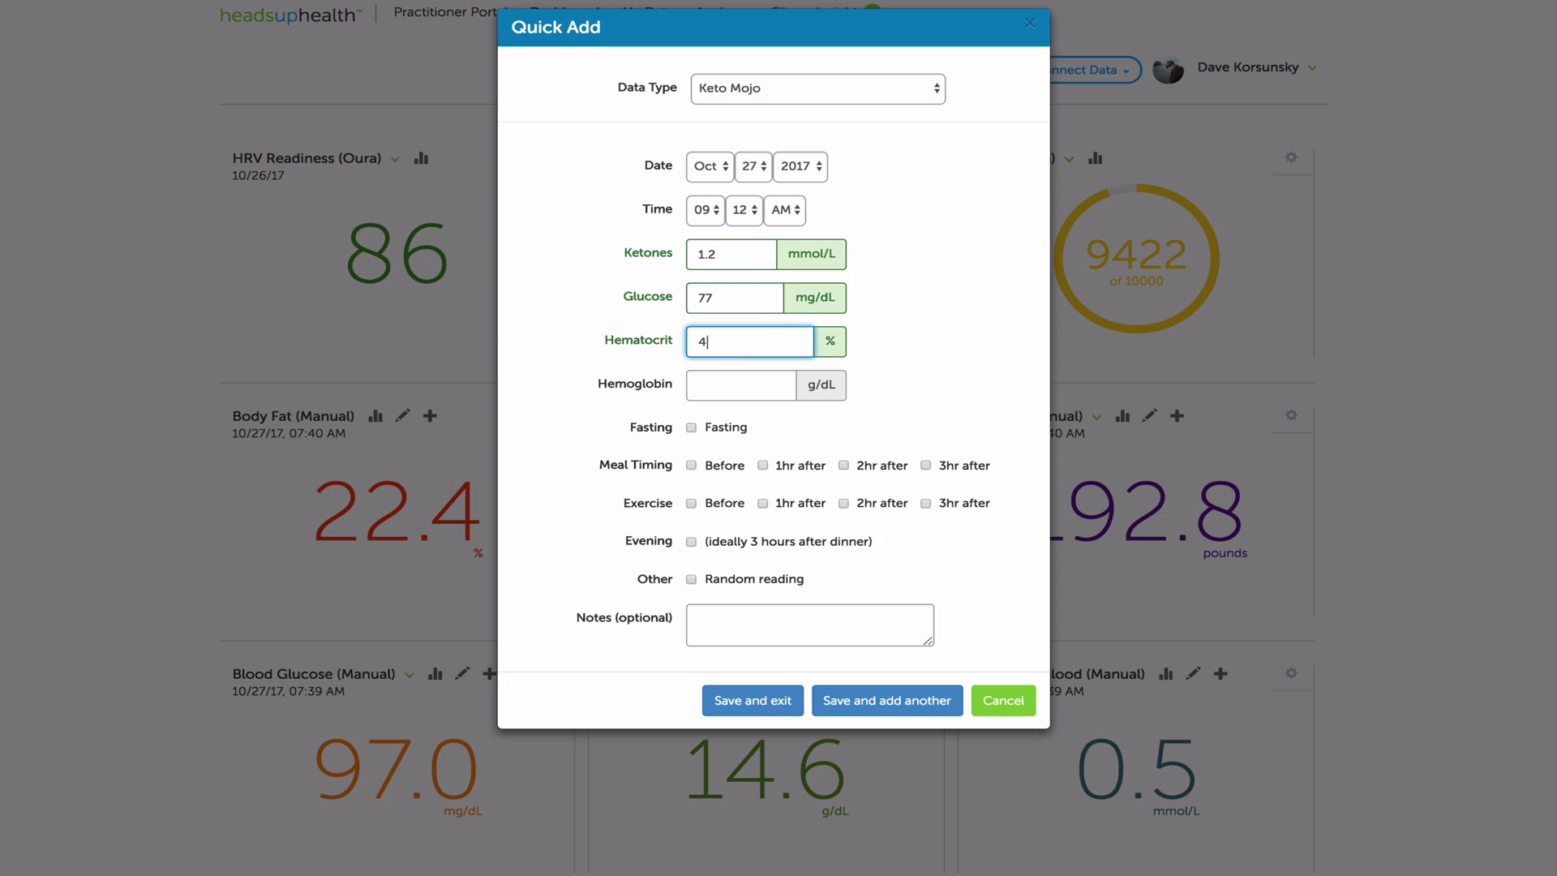
click(710, 387)
text(15)
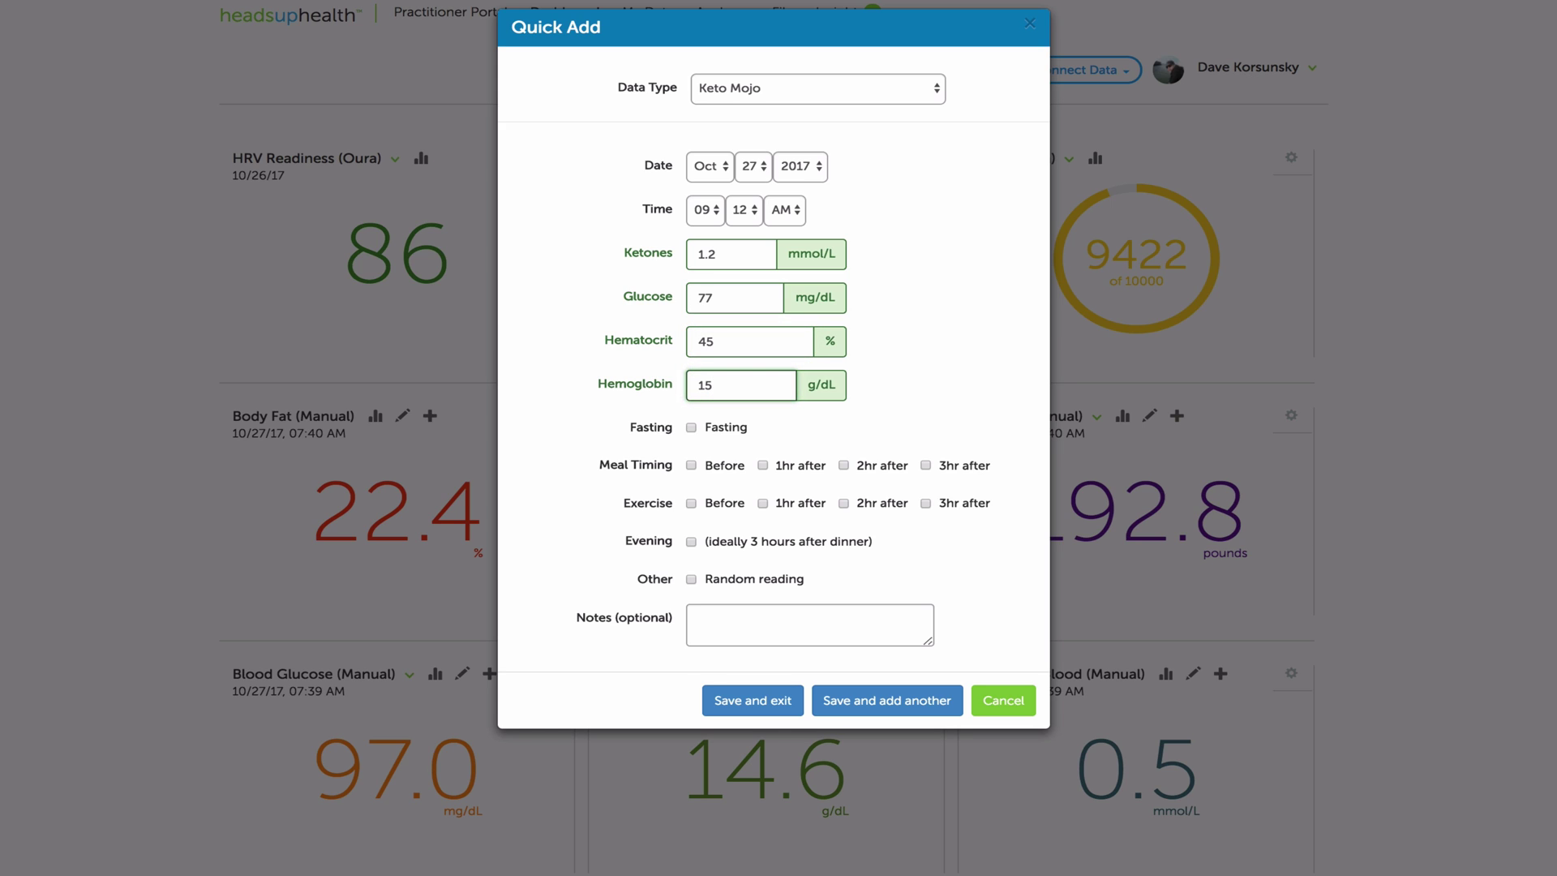
Mark the reading as fasting, add the note 'After 12 fastin', and save it.
click(693, 430)
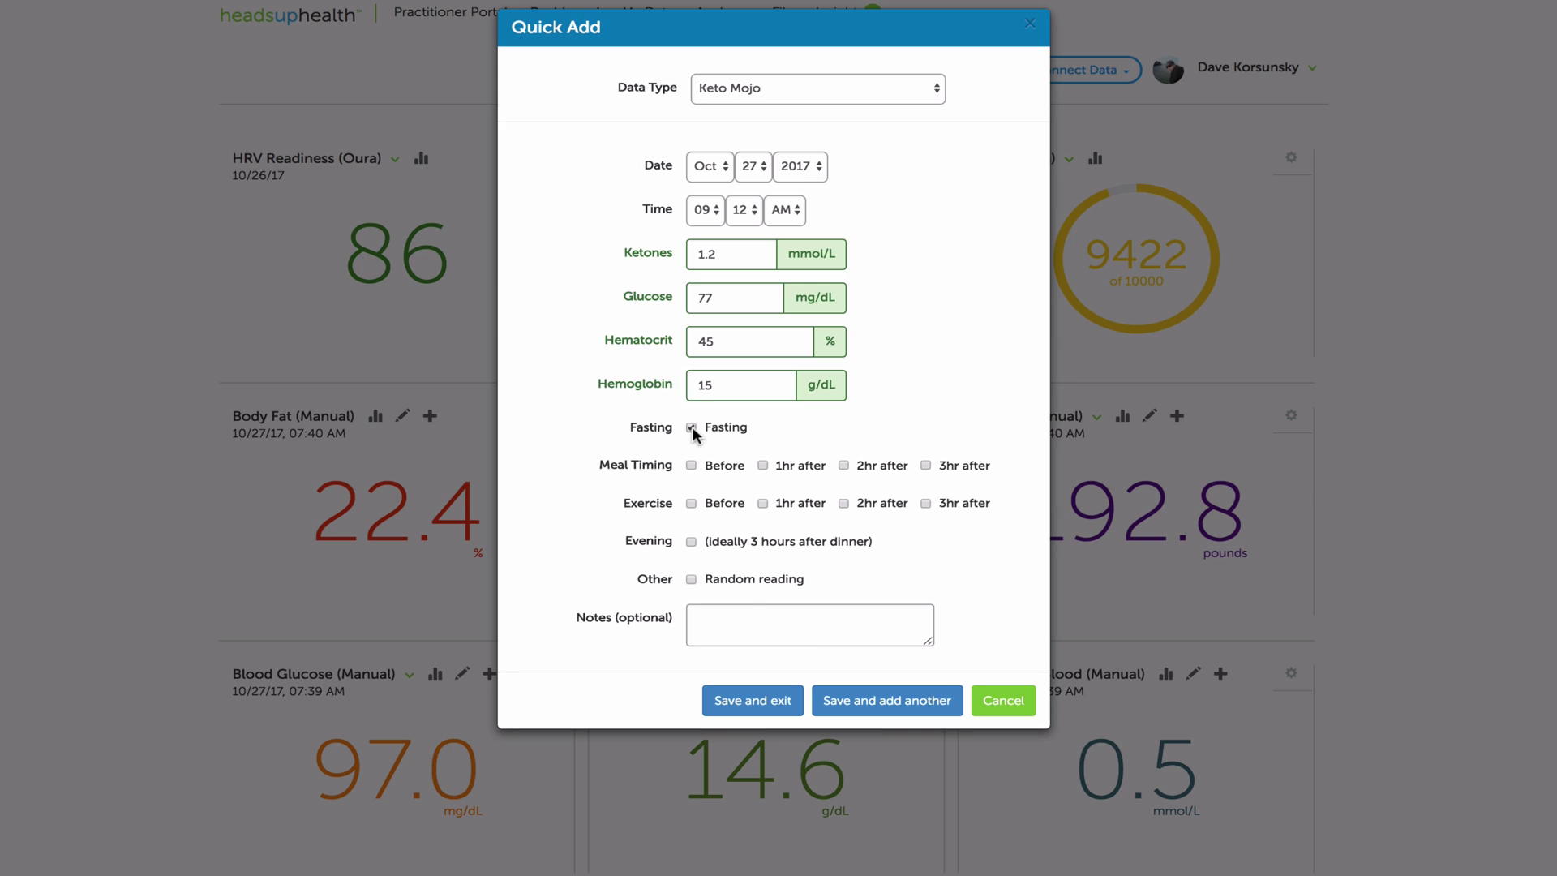
click(754, 626)
text(Afte)
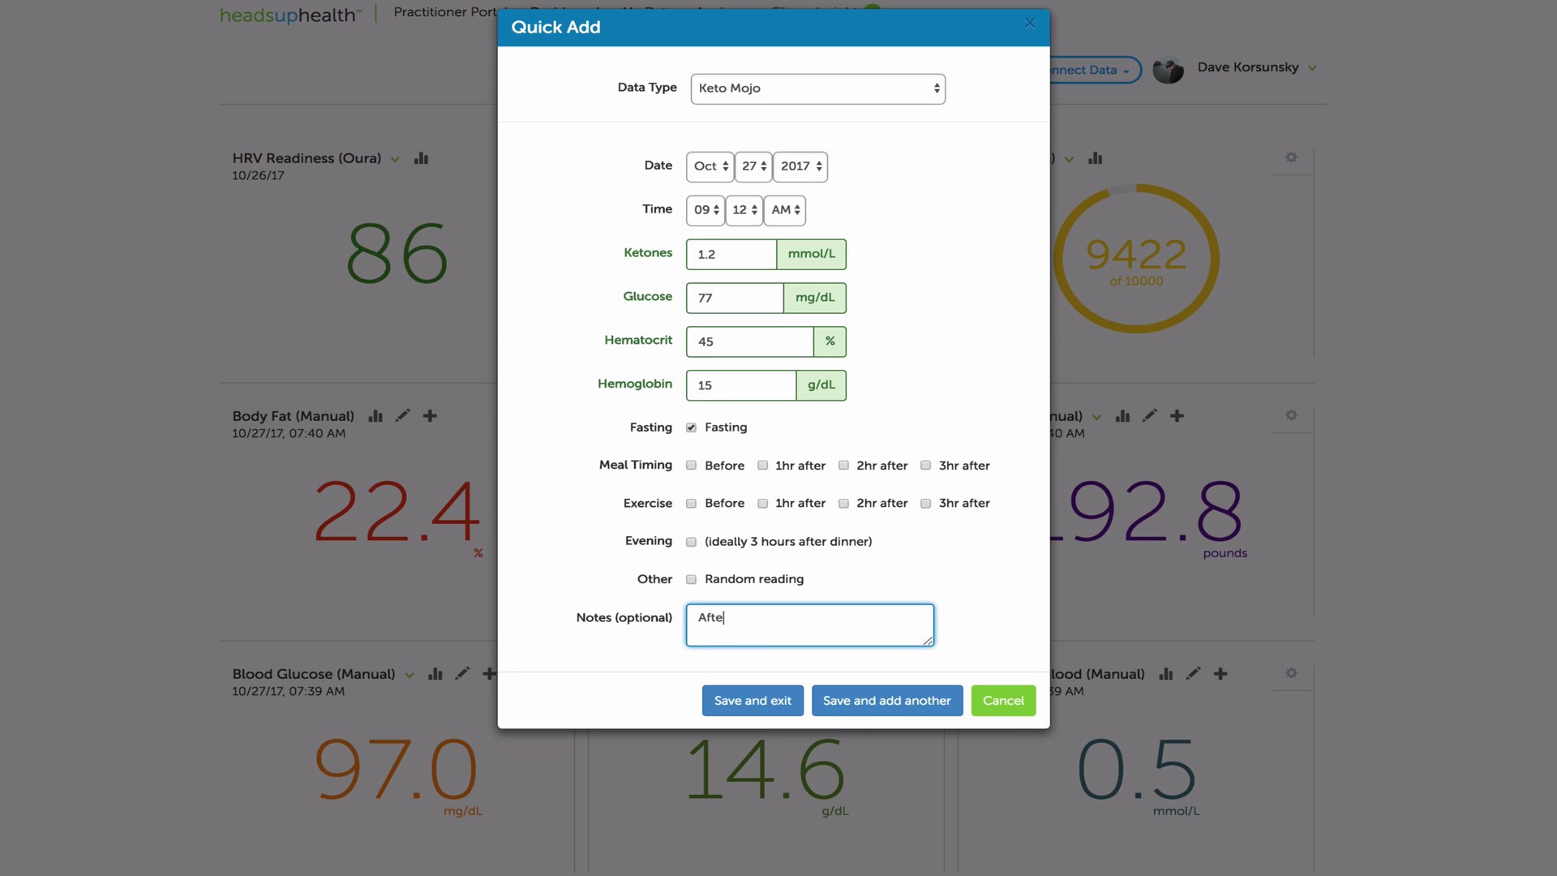
text(r 12 fasting)
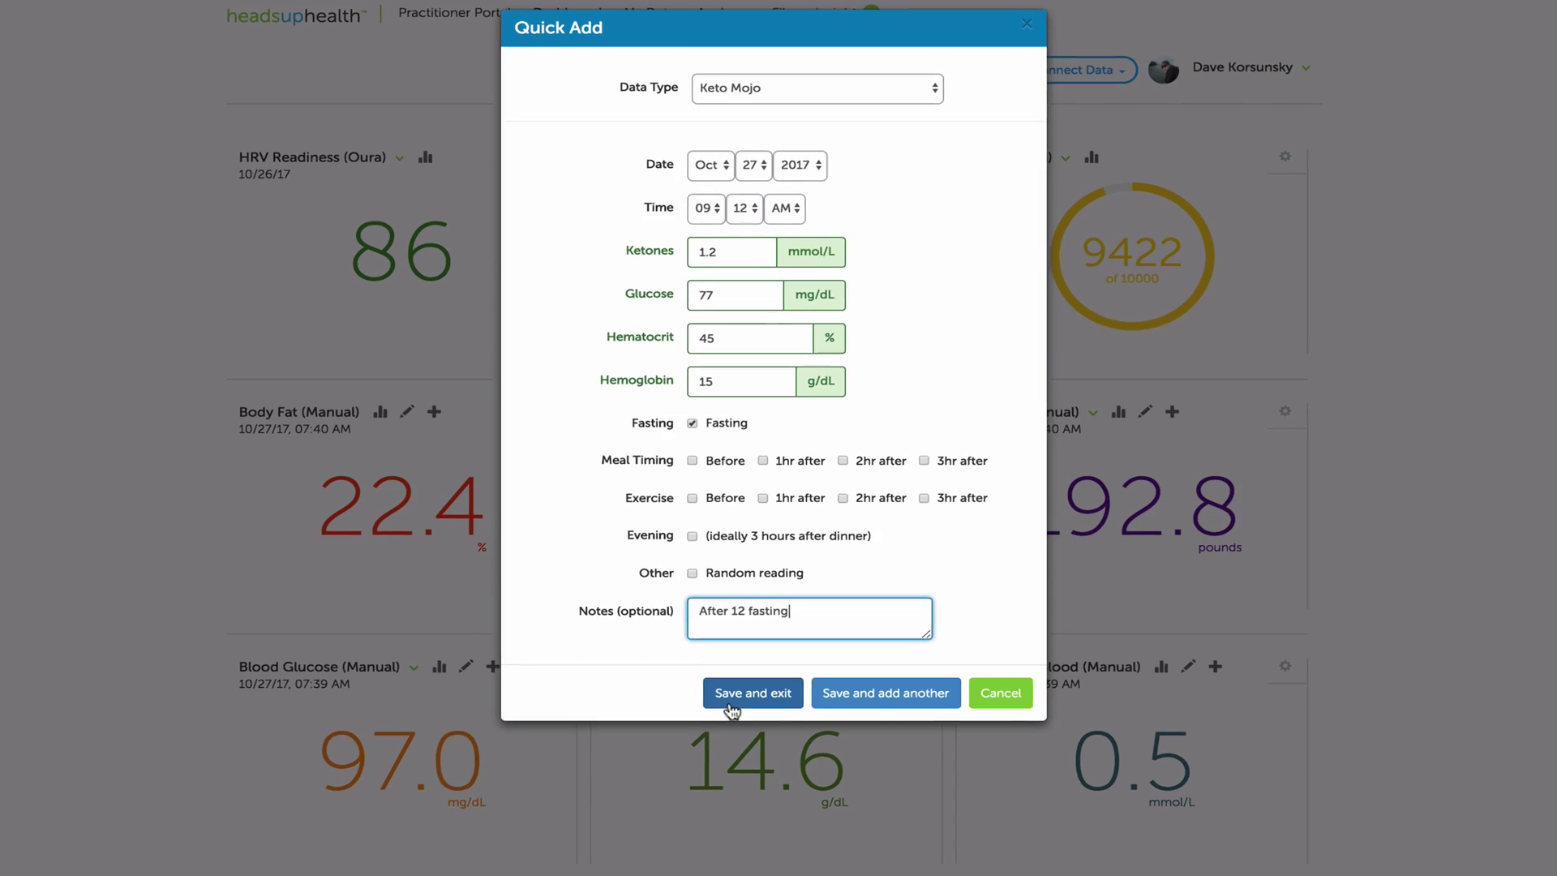
click(732, 706)
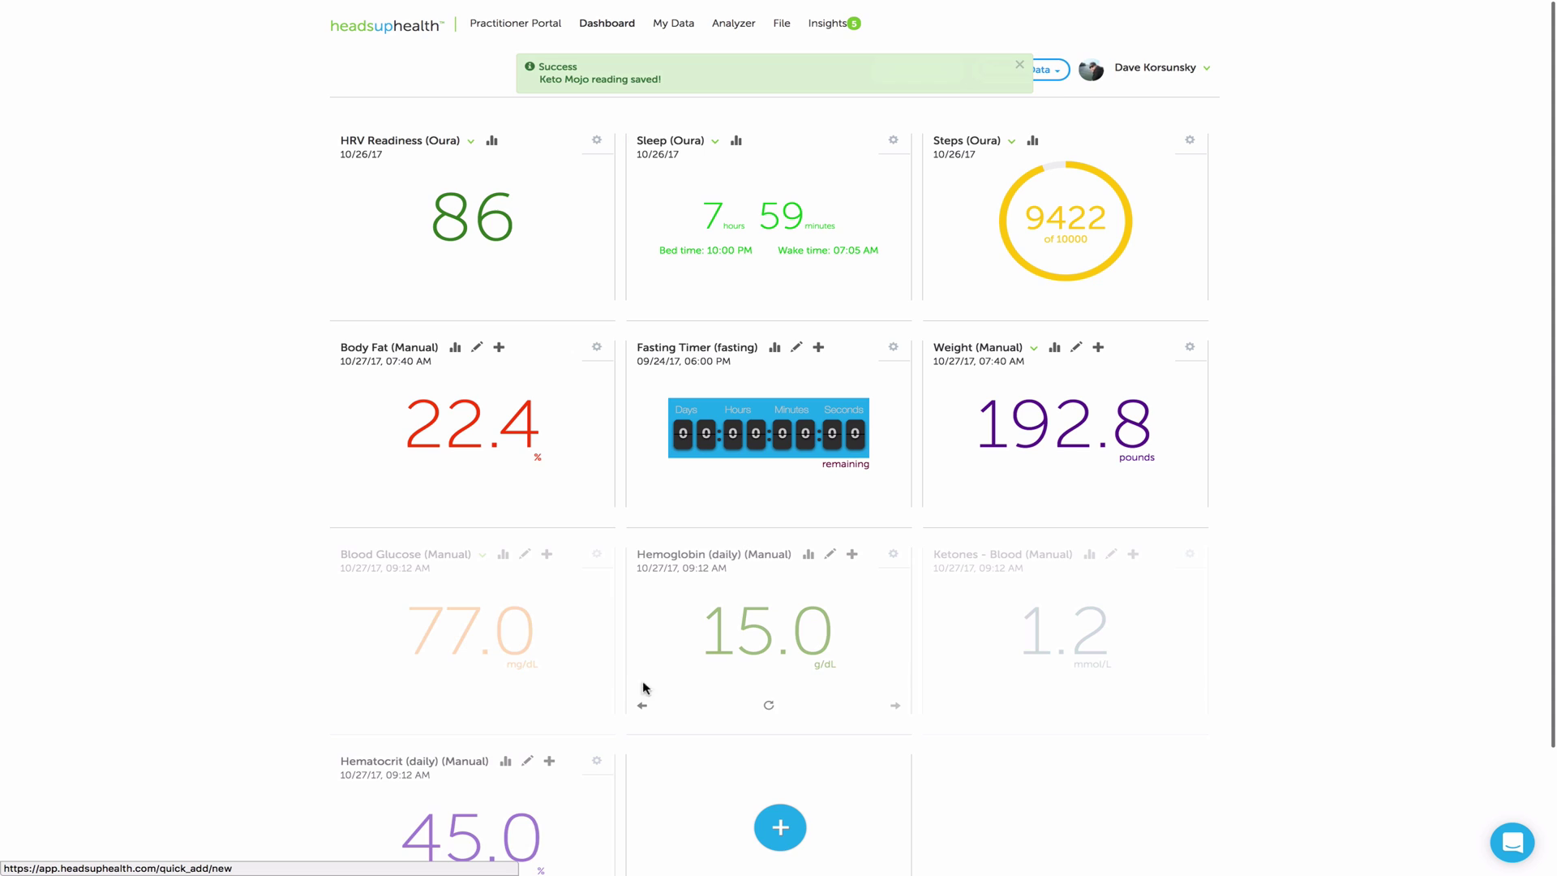
Drag the Hematocrit (daily) card into the centre slot of the third row, beside Blood Glucose.
scroll(568, 617, down, 1)
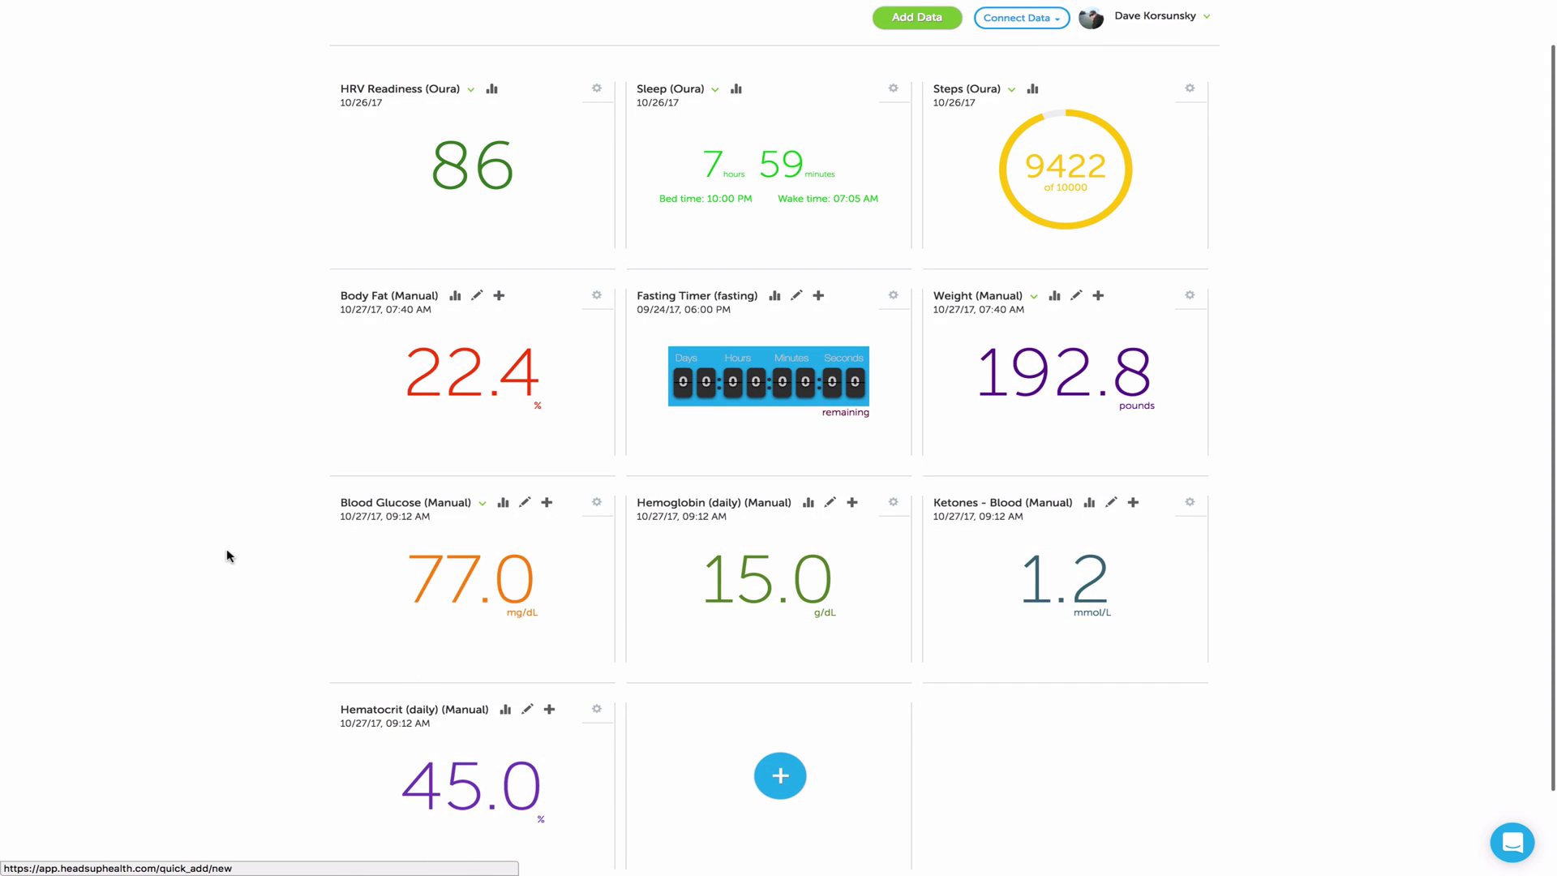
click(467, 572)
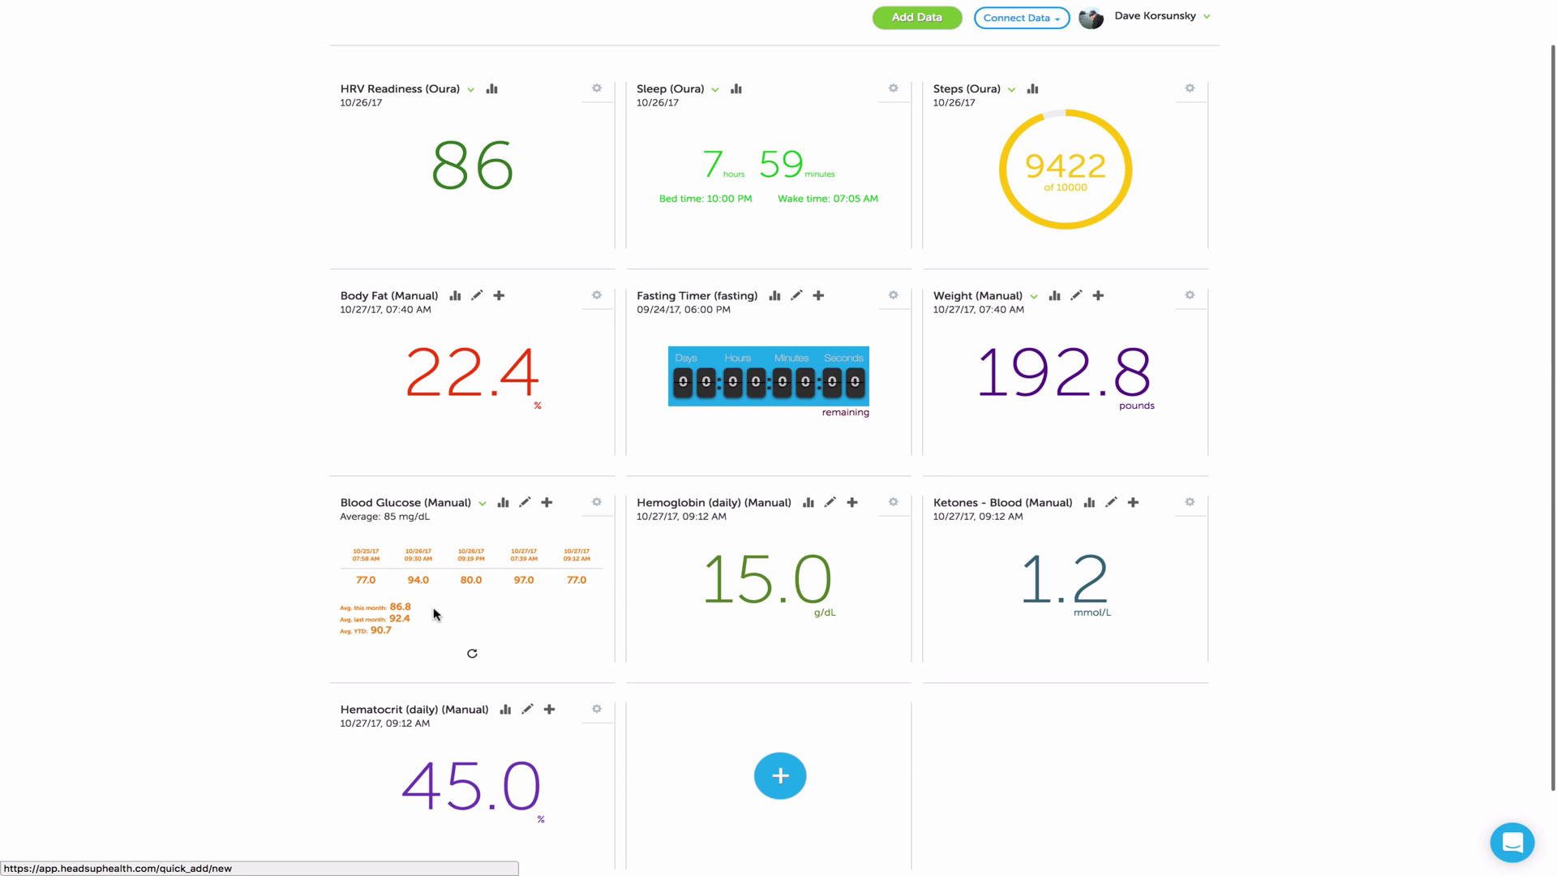
click(434, 614)
drag(432, 751, 672, 529)
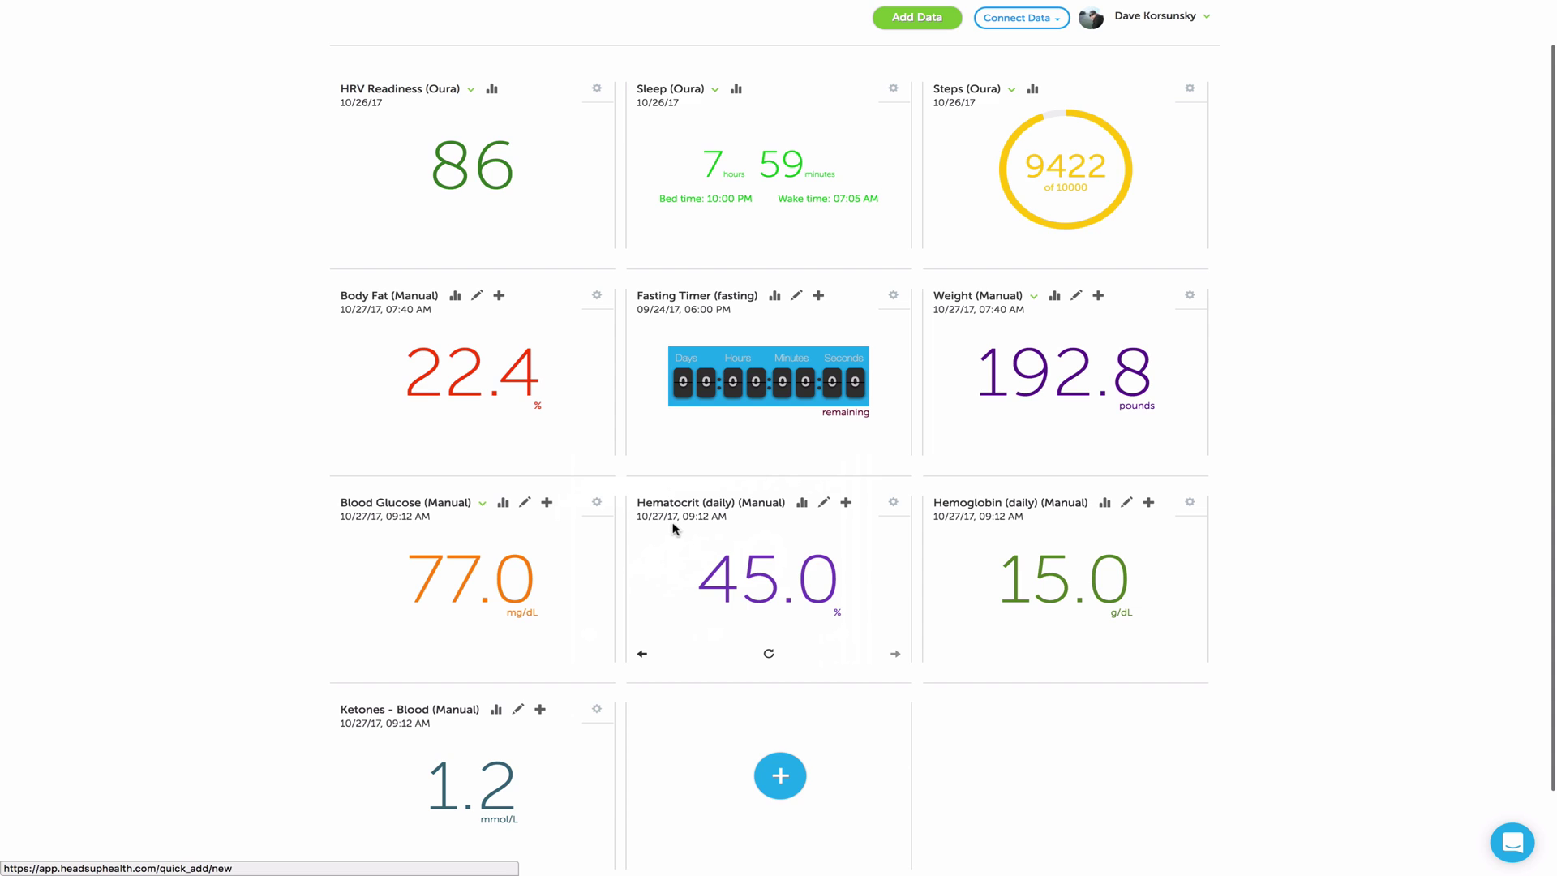
drag(672, 529, 673, 529)
Log a fasting blood glucose reading of 88 mg/dL from the Blood Glucose card.
click(546, 504)
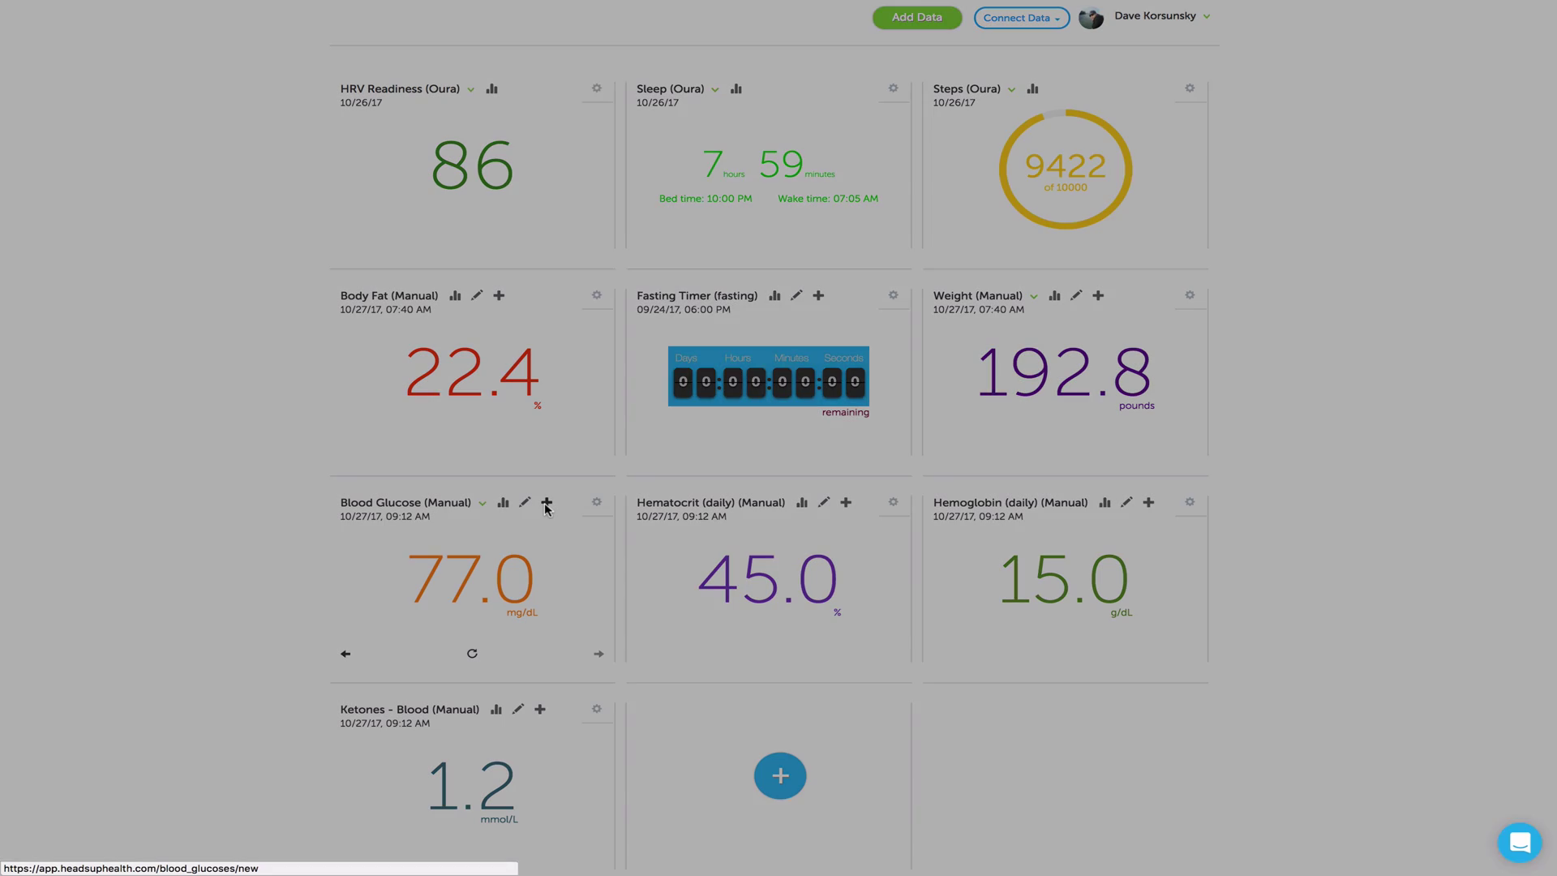
text(88)
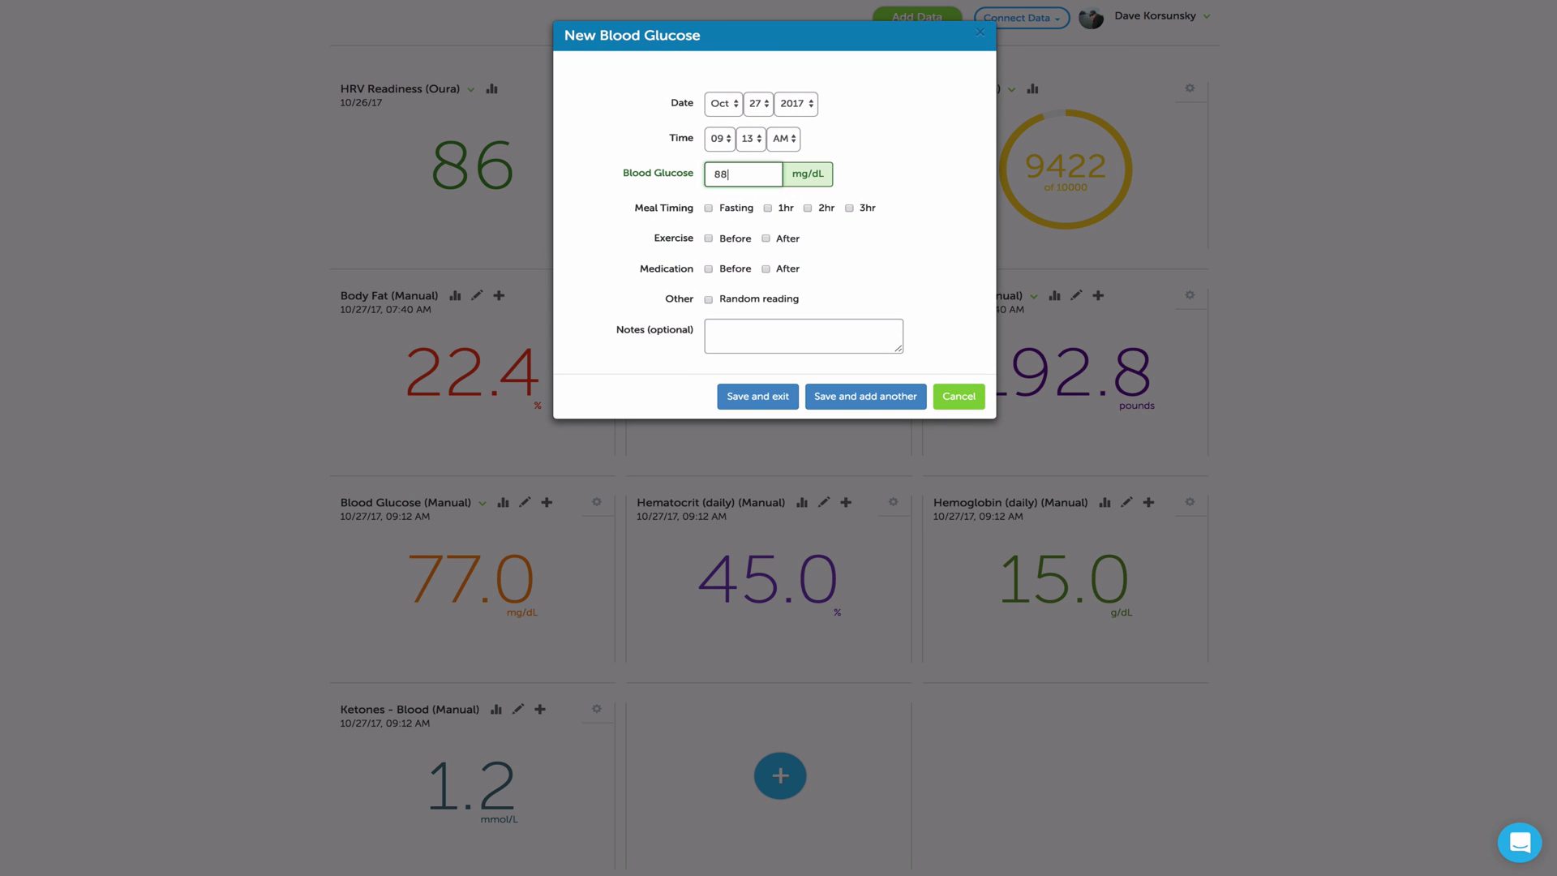
click(709, 208)
click(749, 395)
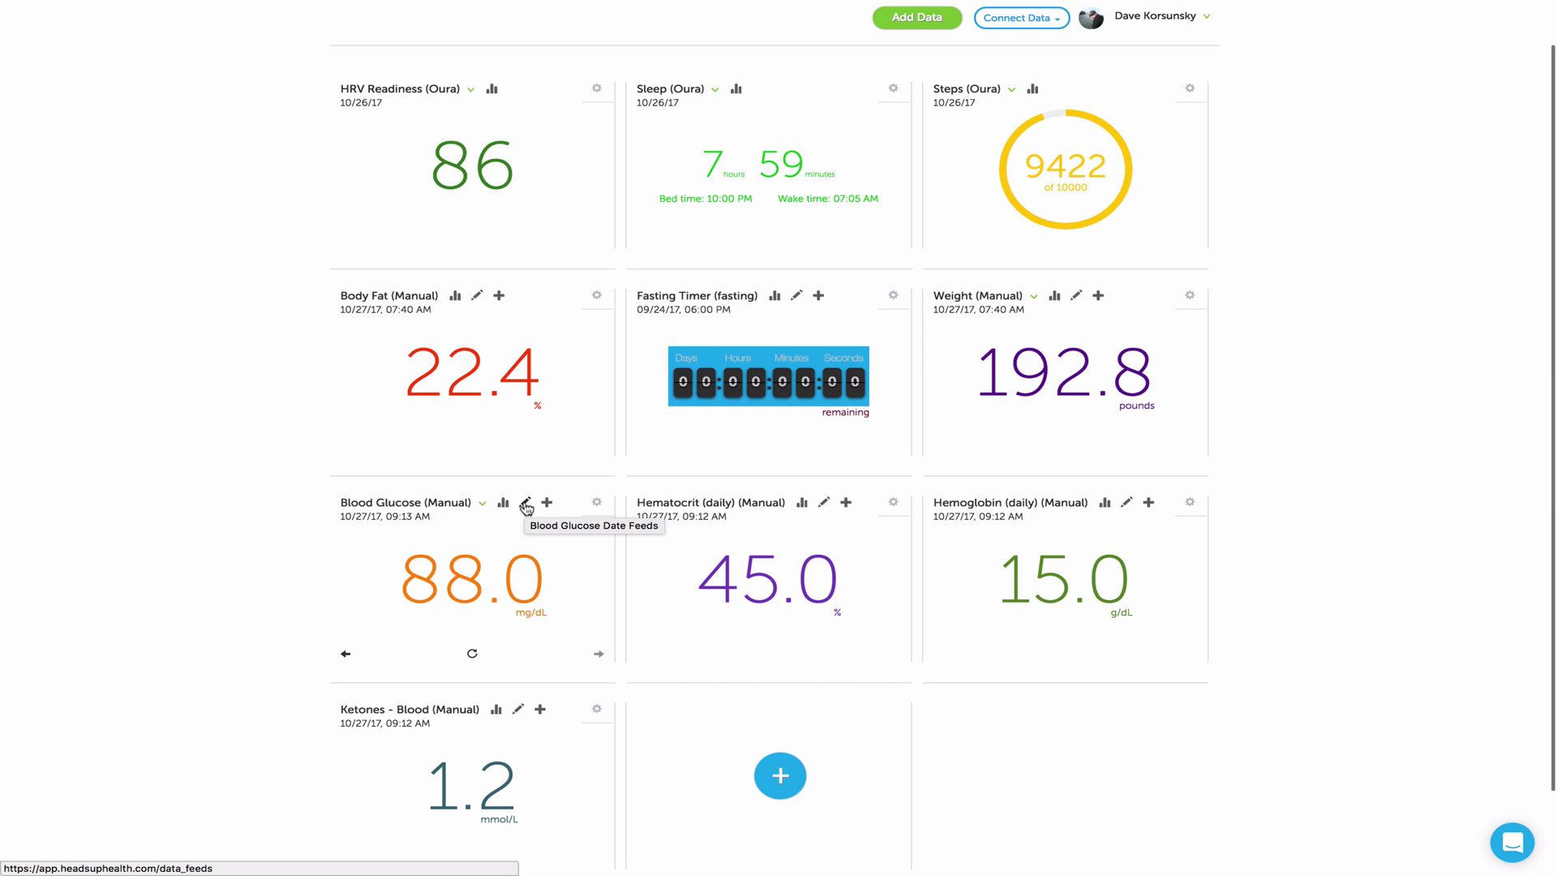
Delete the 88.0 mg/dL glucose reading from 09:13 AM and return to the dashboard.
click(527, 506)
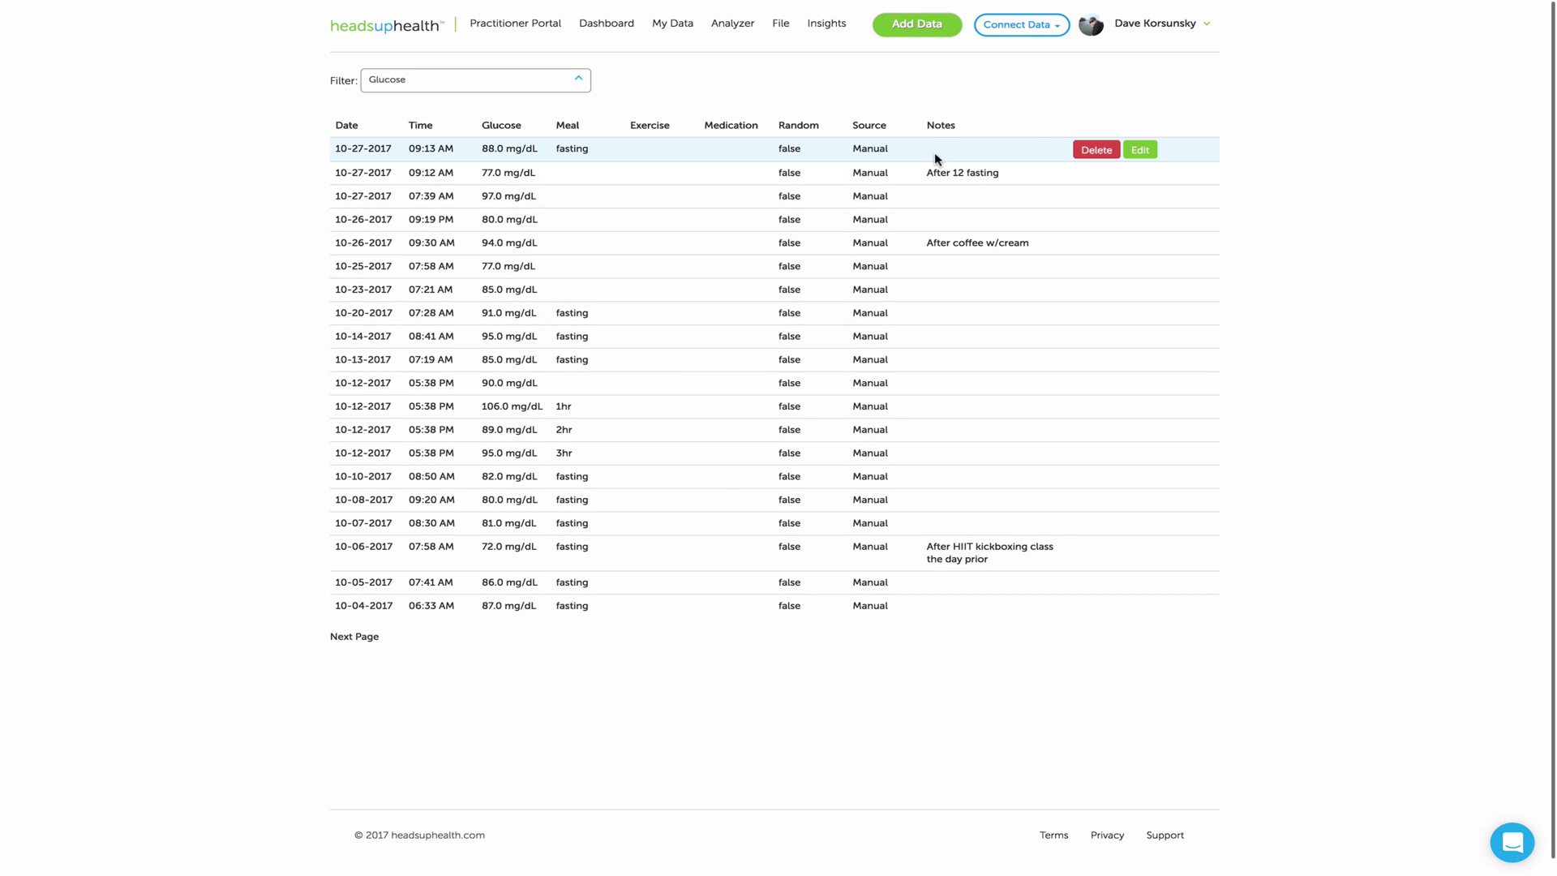
click(1089, 150)
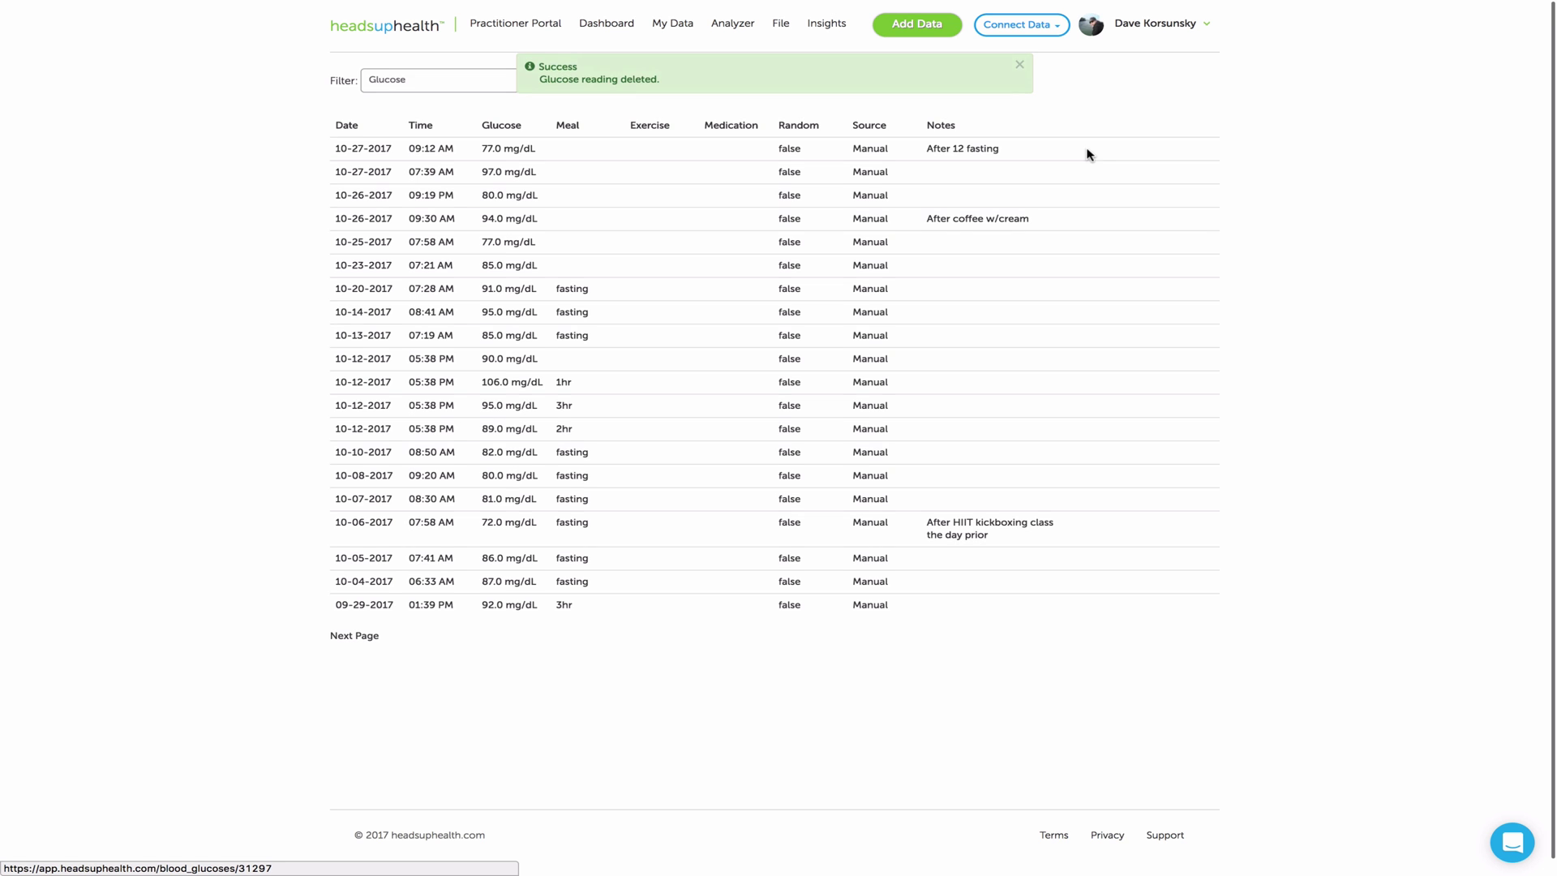
click(605, 20)
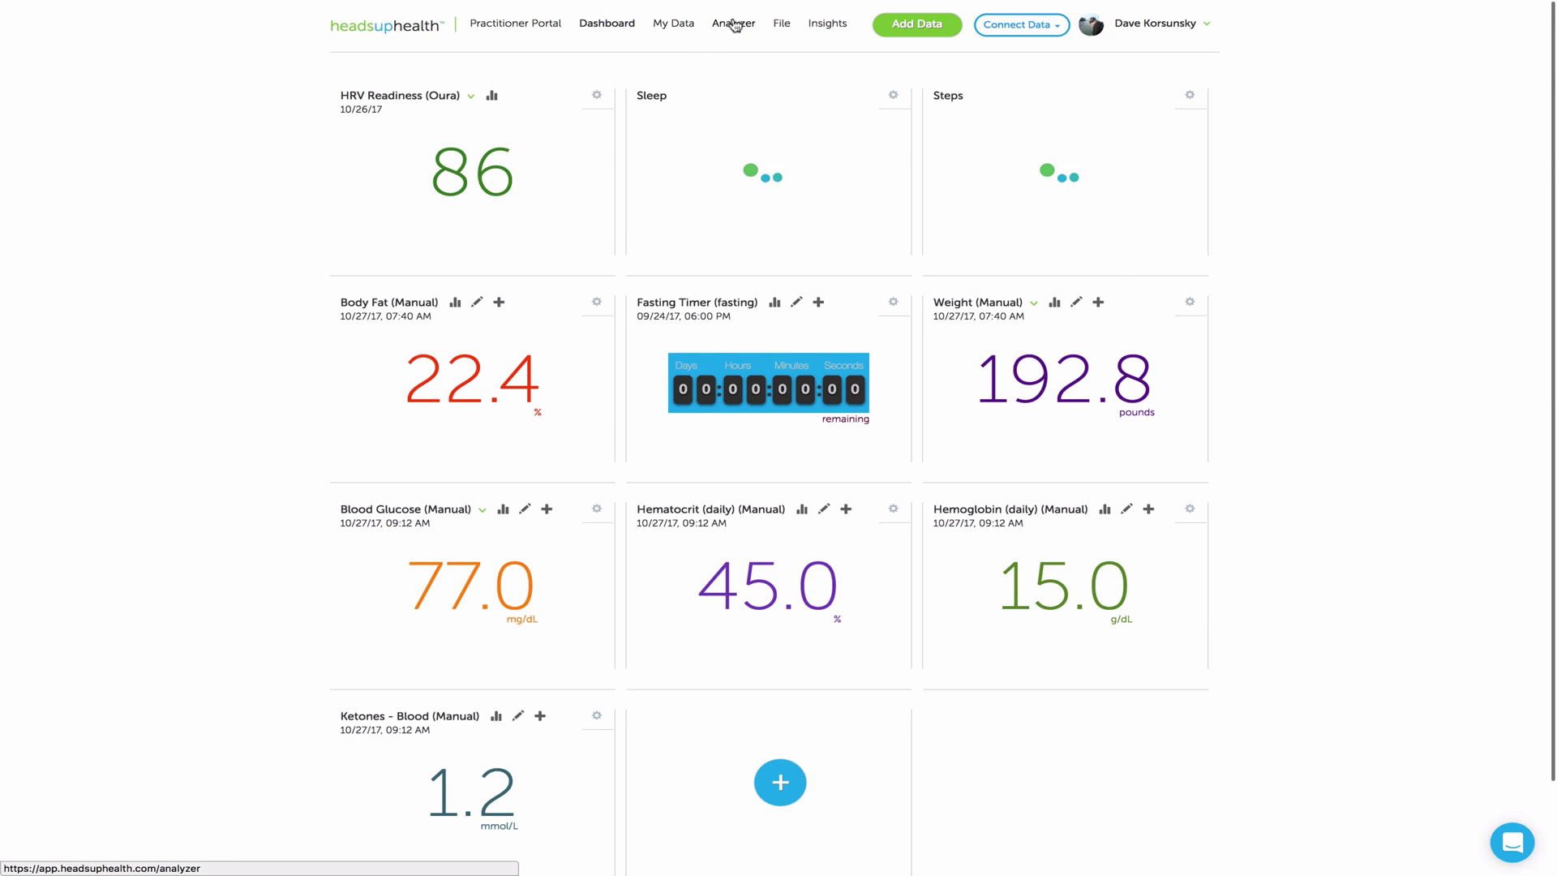
In the Analyzer, chart Glucose - Fasting for the Current Year, Jan 1–Oct 27, 2017.
mouse_move(568, 3)
click(395, 37)
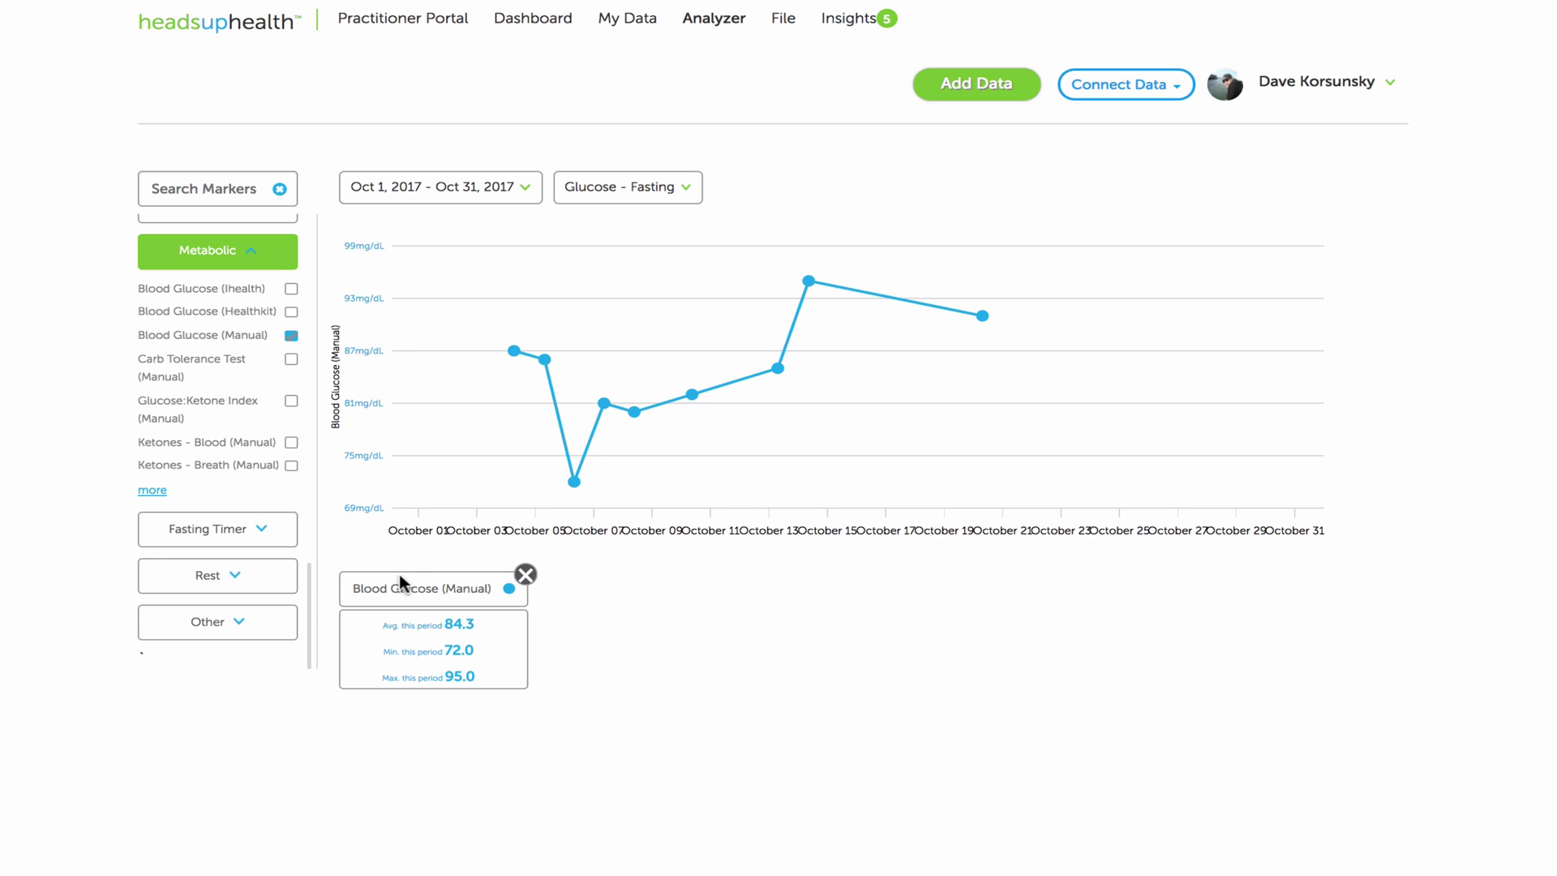
click(529, 198)
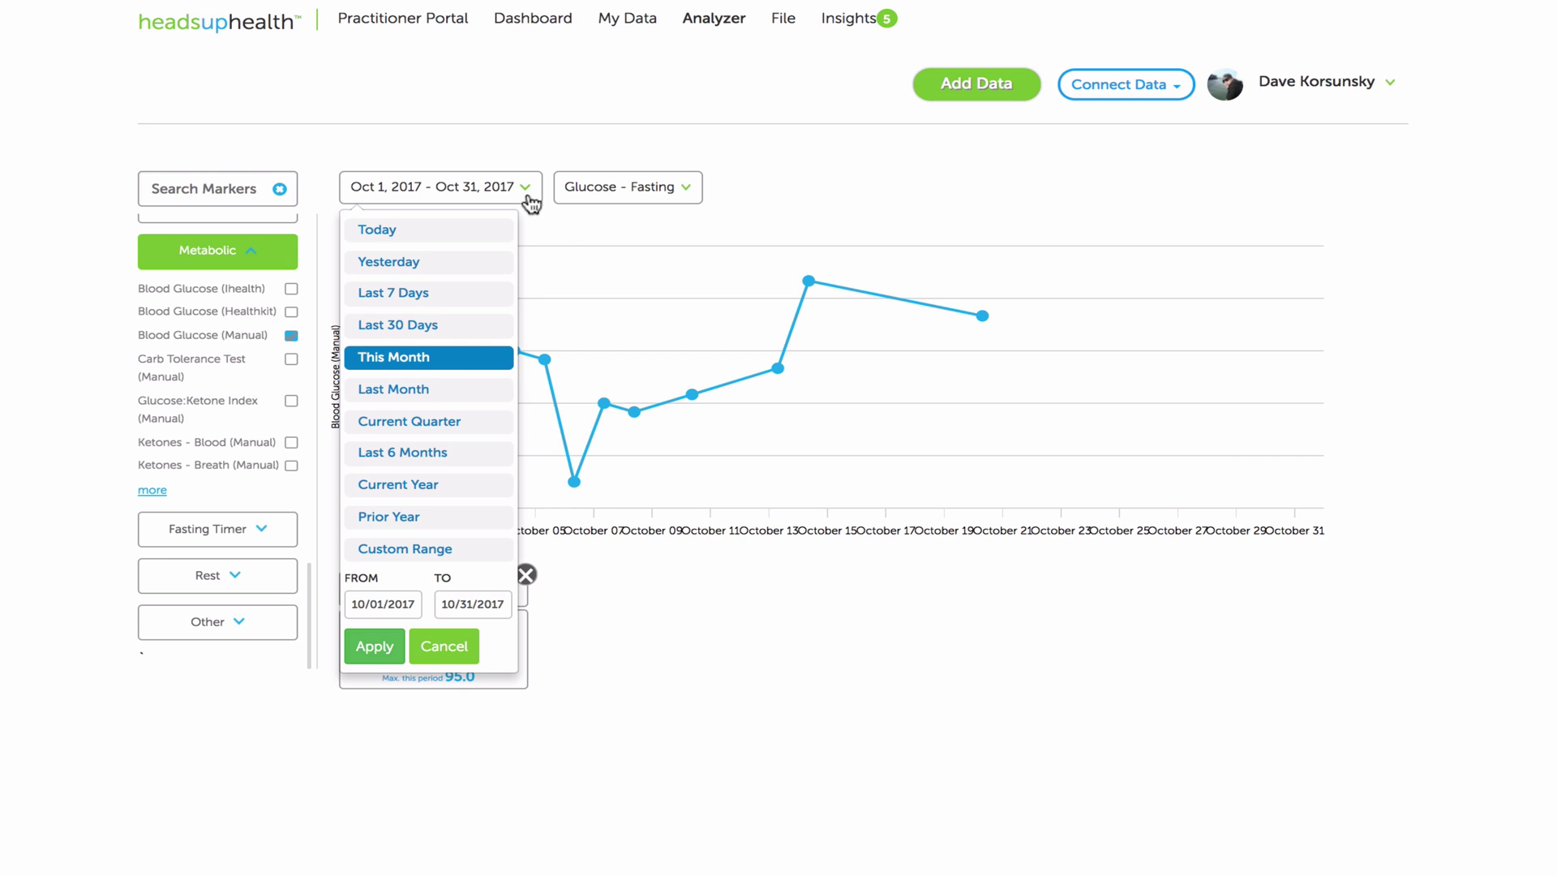
click(387, 484)
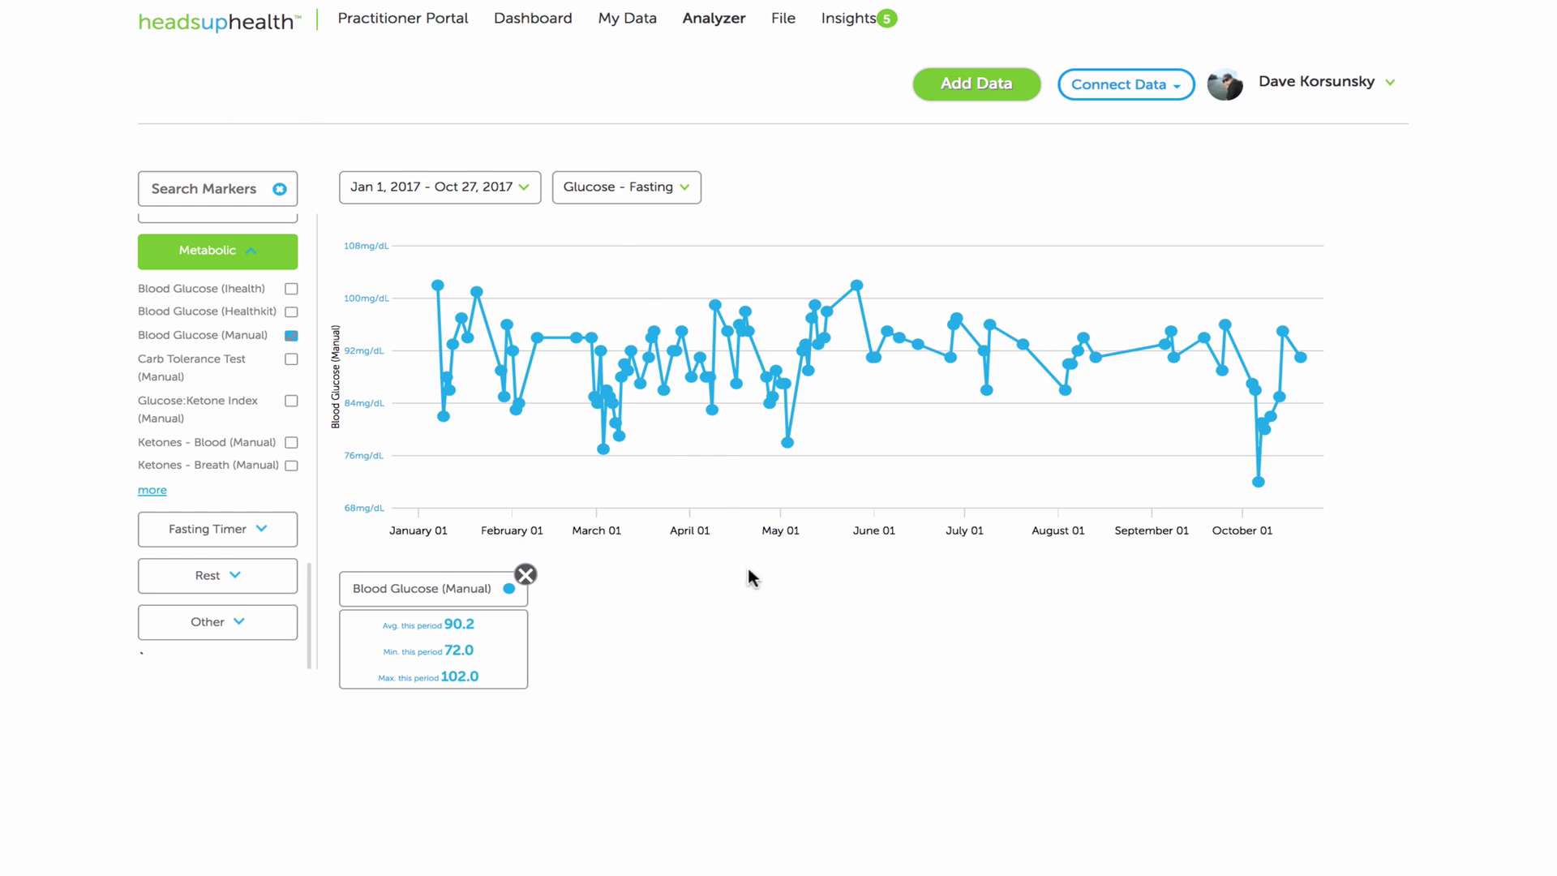
click(597, 198)
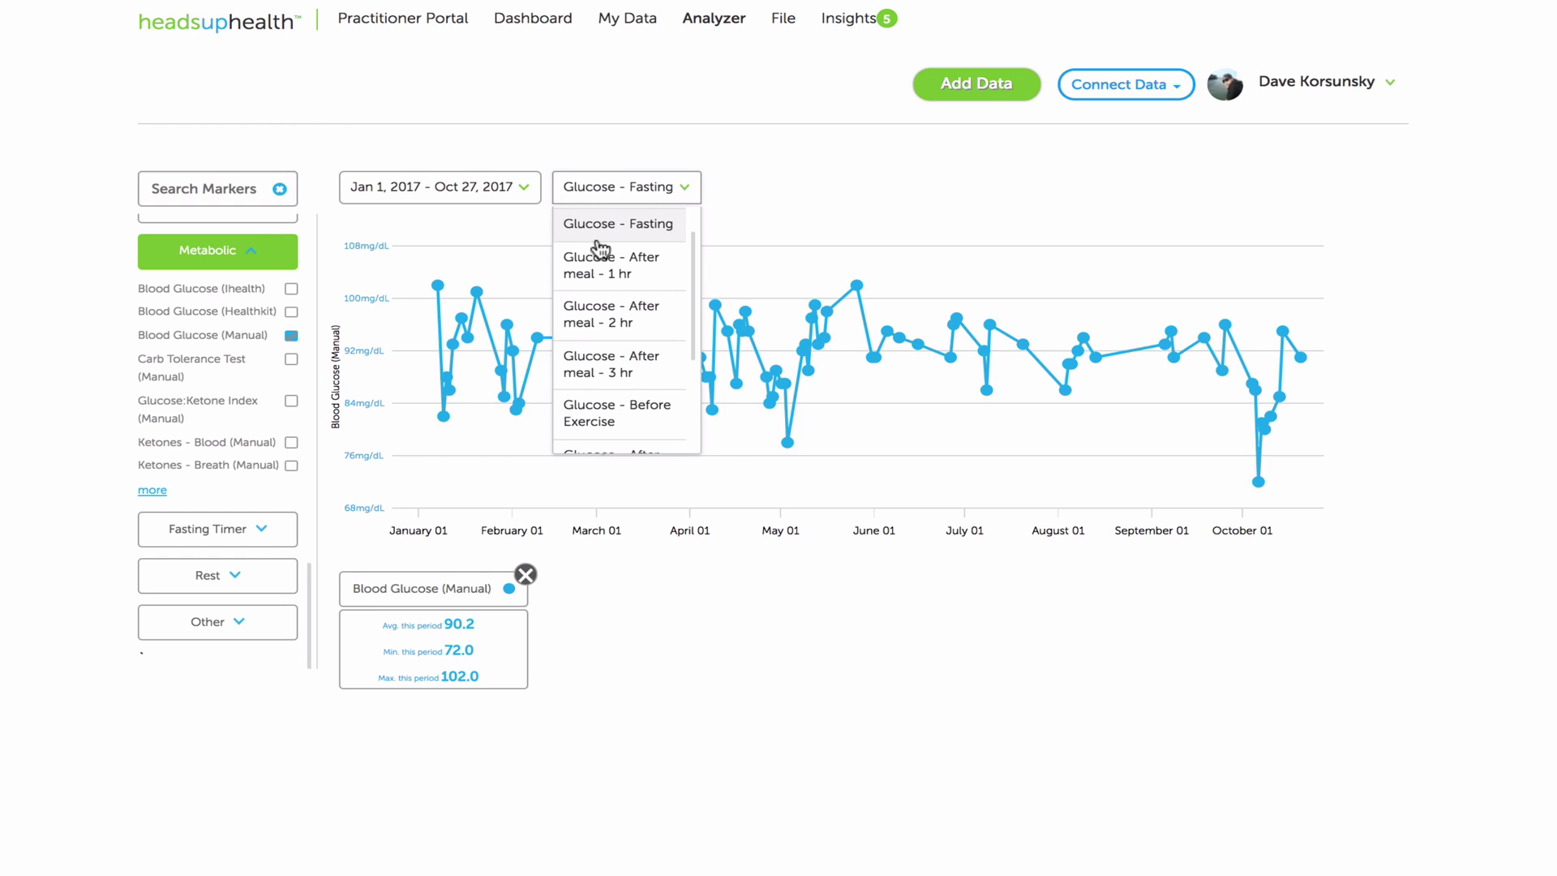
click(594, 232)
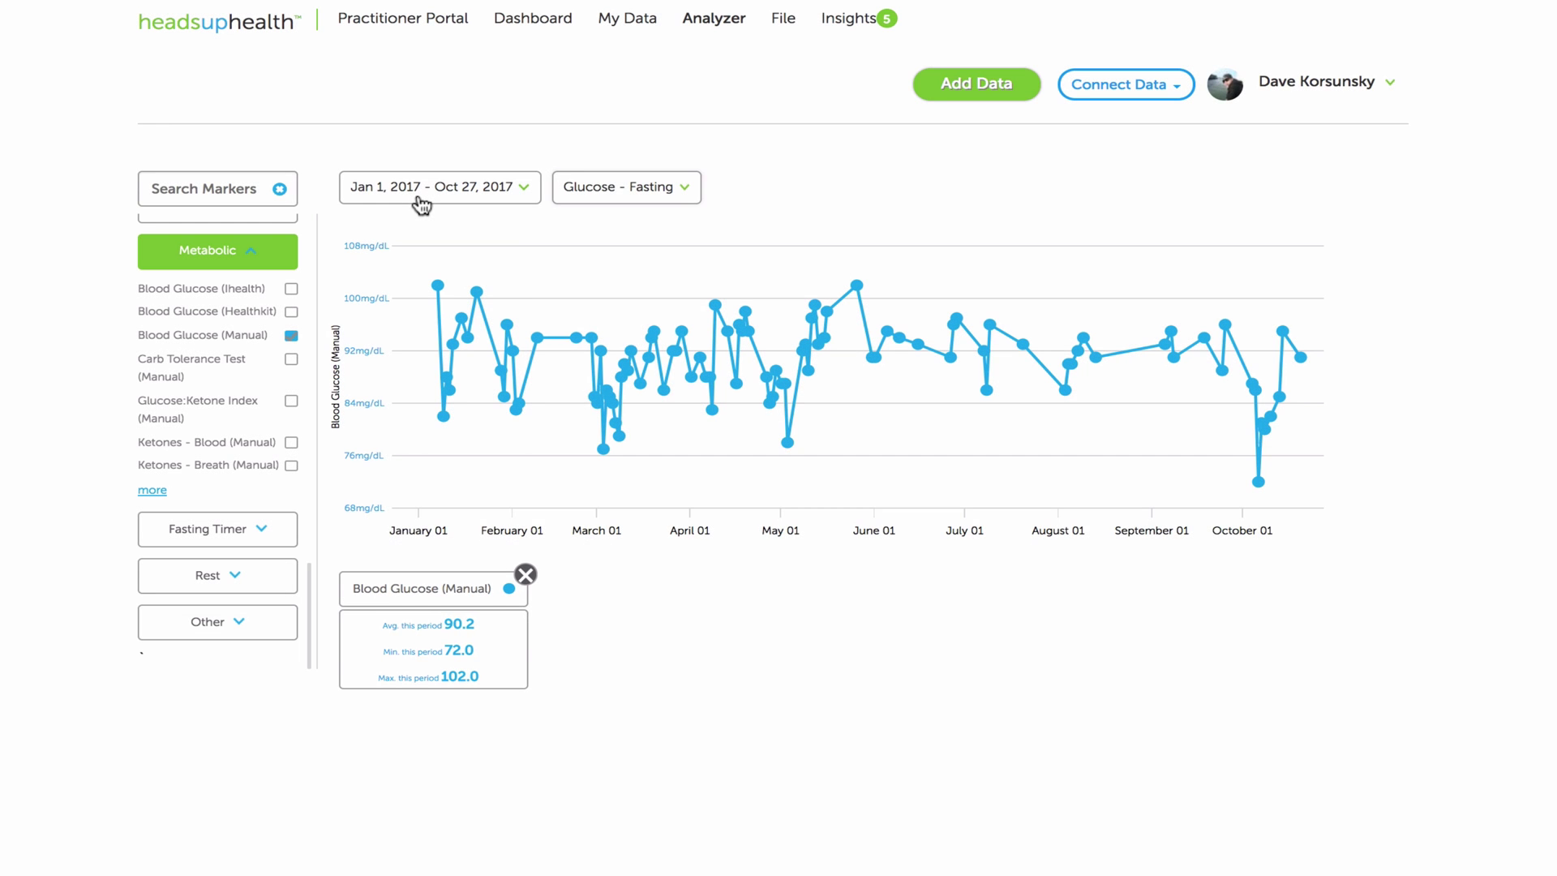
Leave the date range unchanged, keeping the 2017 chart with blood ketones overlaid.
click(422, 209)
click(414, 148)
mouse_move(1302, 357)
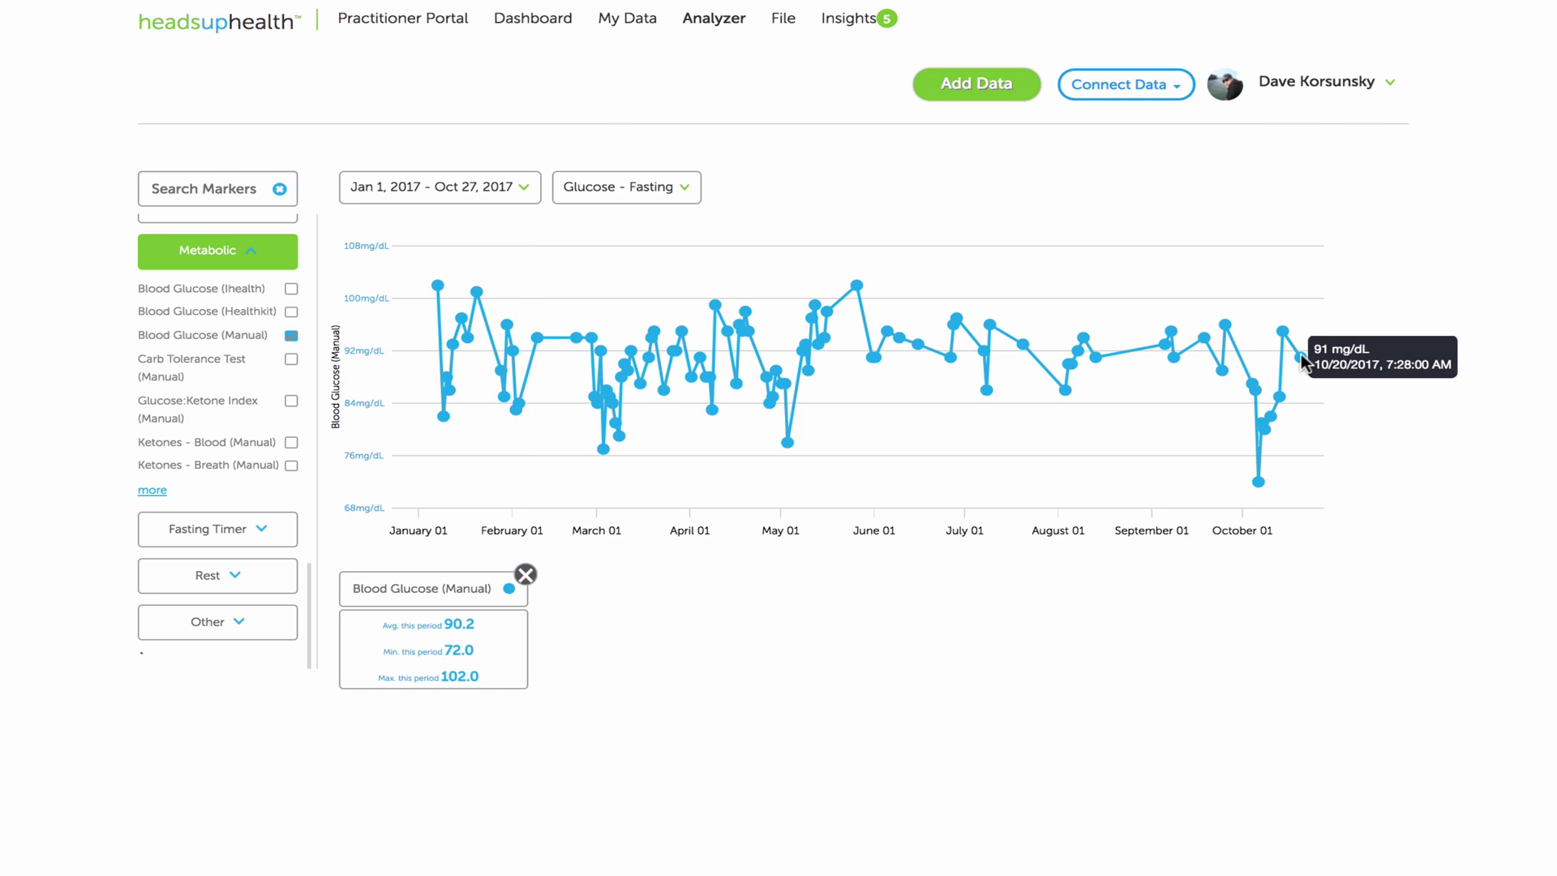
mouse_move(1283, 330)
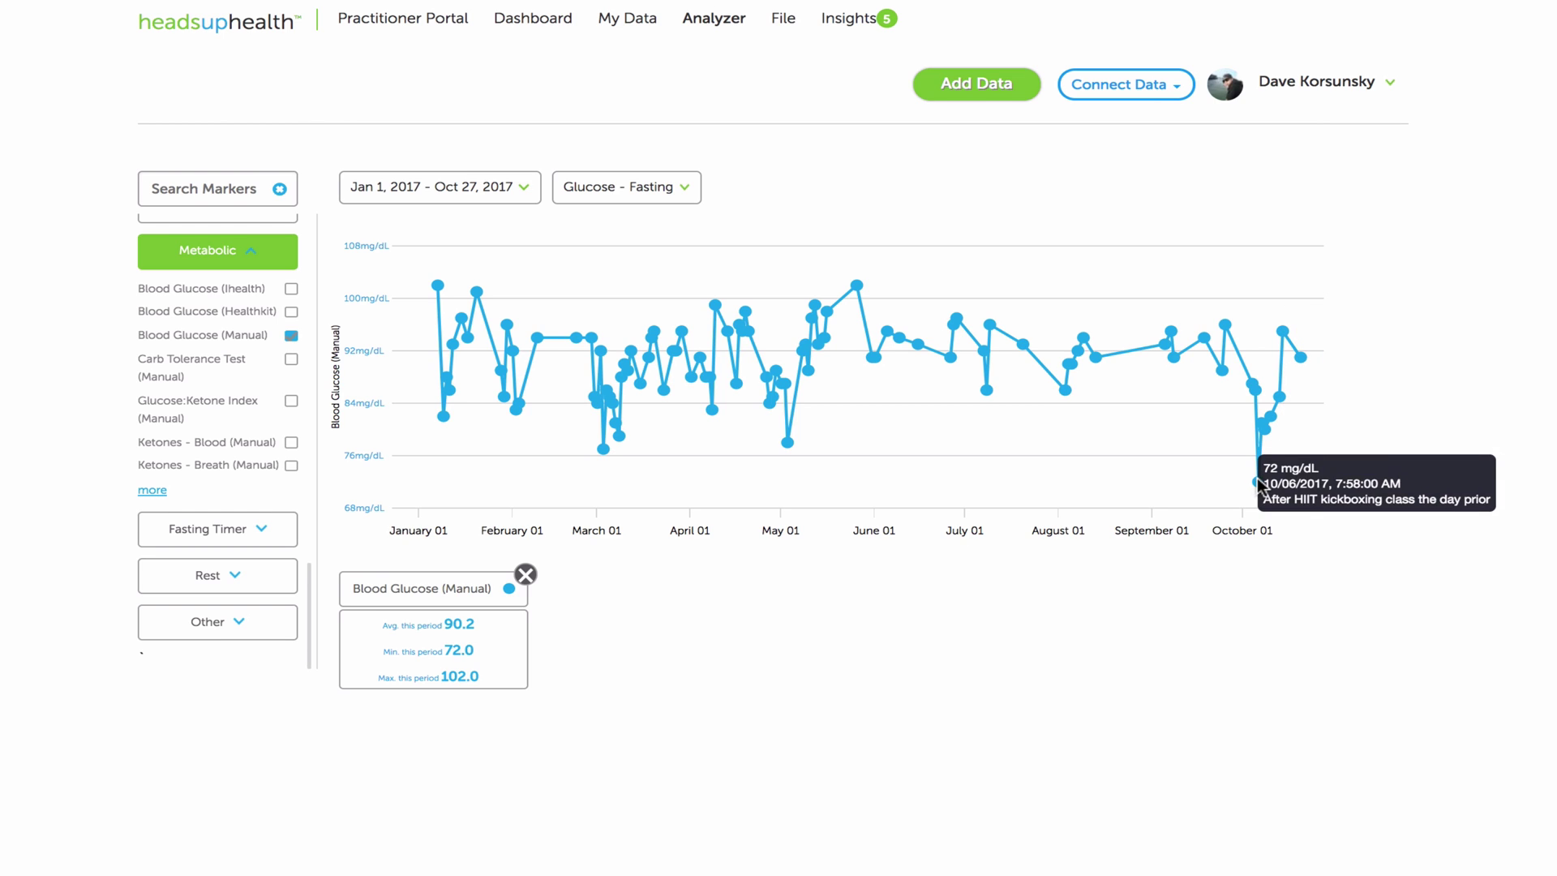
mouse_move(1257, 483)
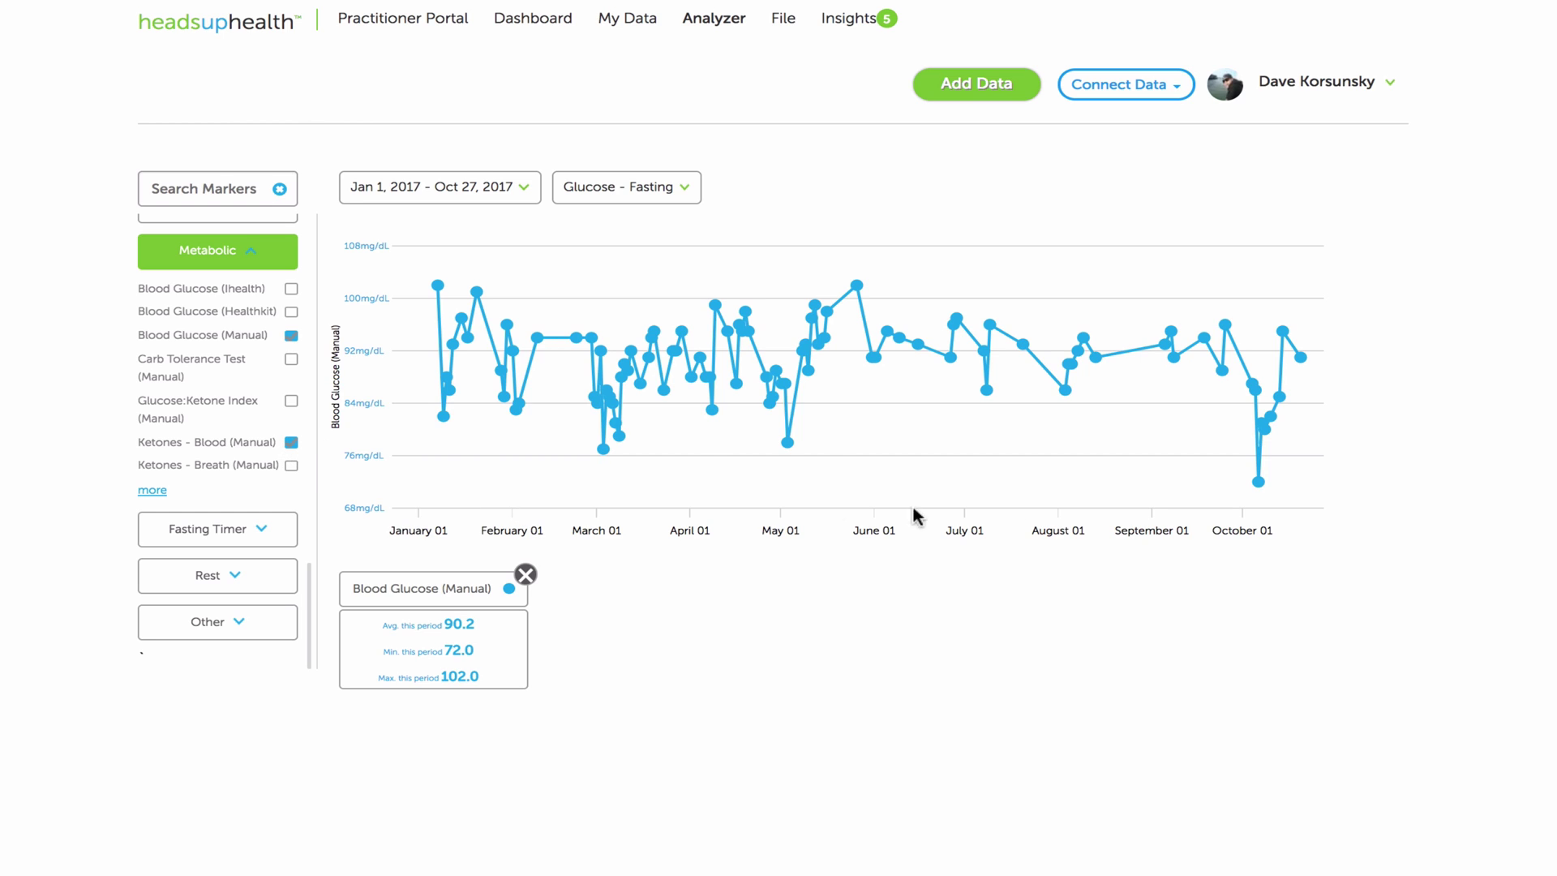
Chart the prior year (2016), expand the full marker list, and open the Conversations panel.
click(462, 195)
click(385, 517)
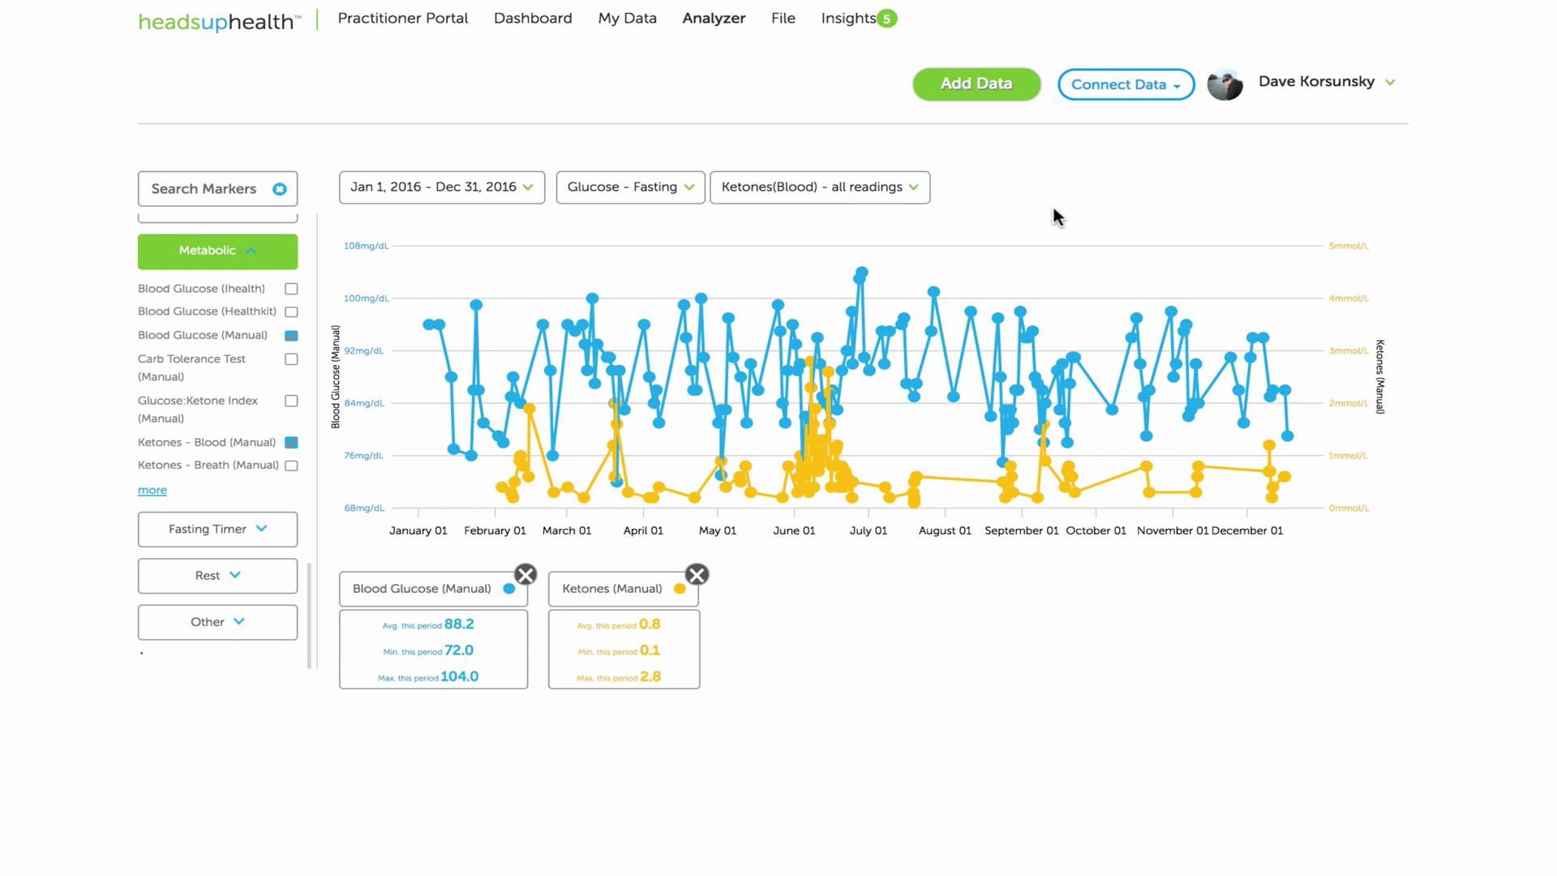
scroll(295, 315, up, 3)
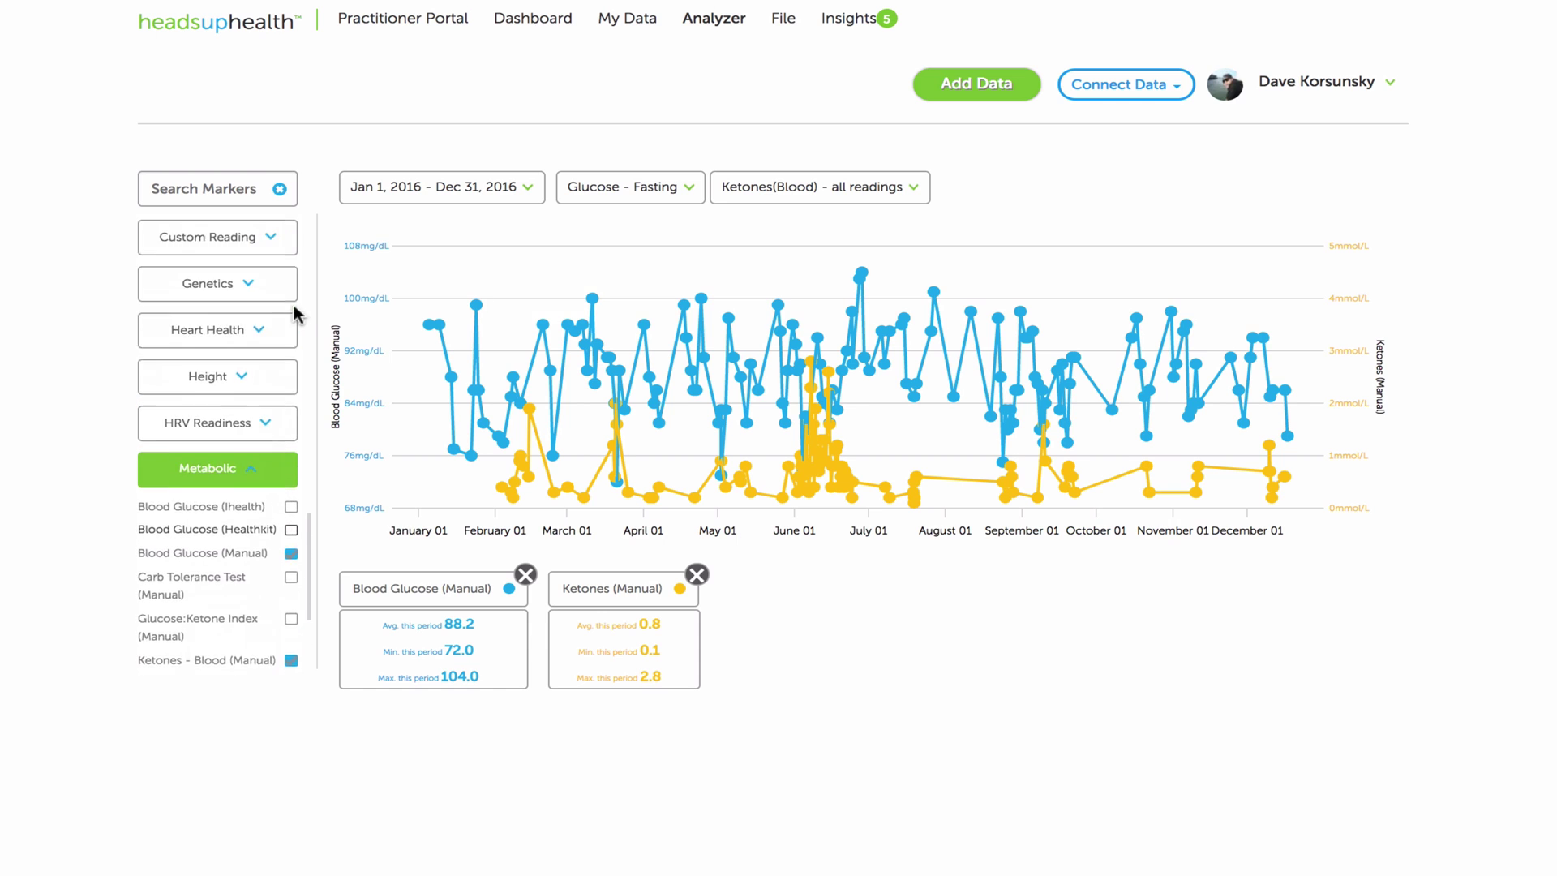
scroll(295, 314, up, 5)
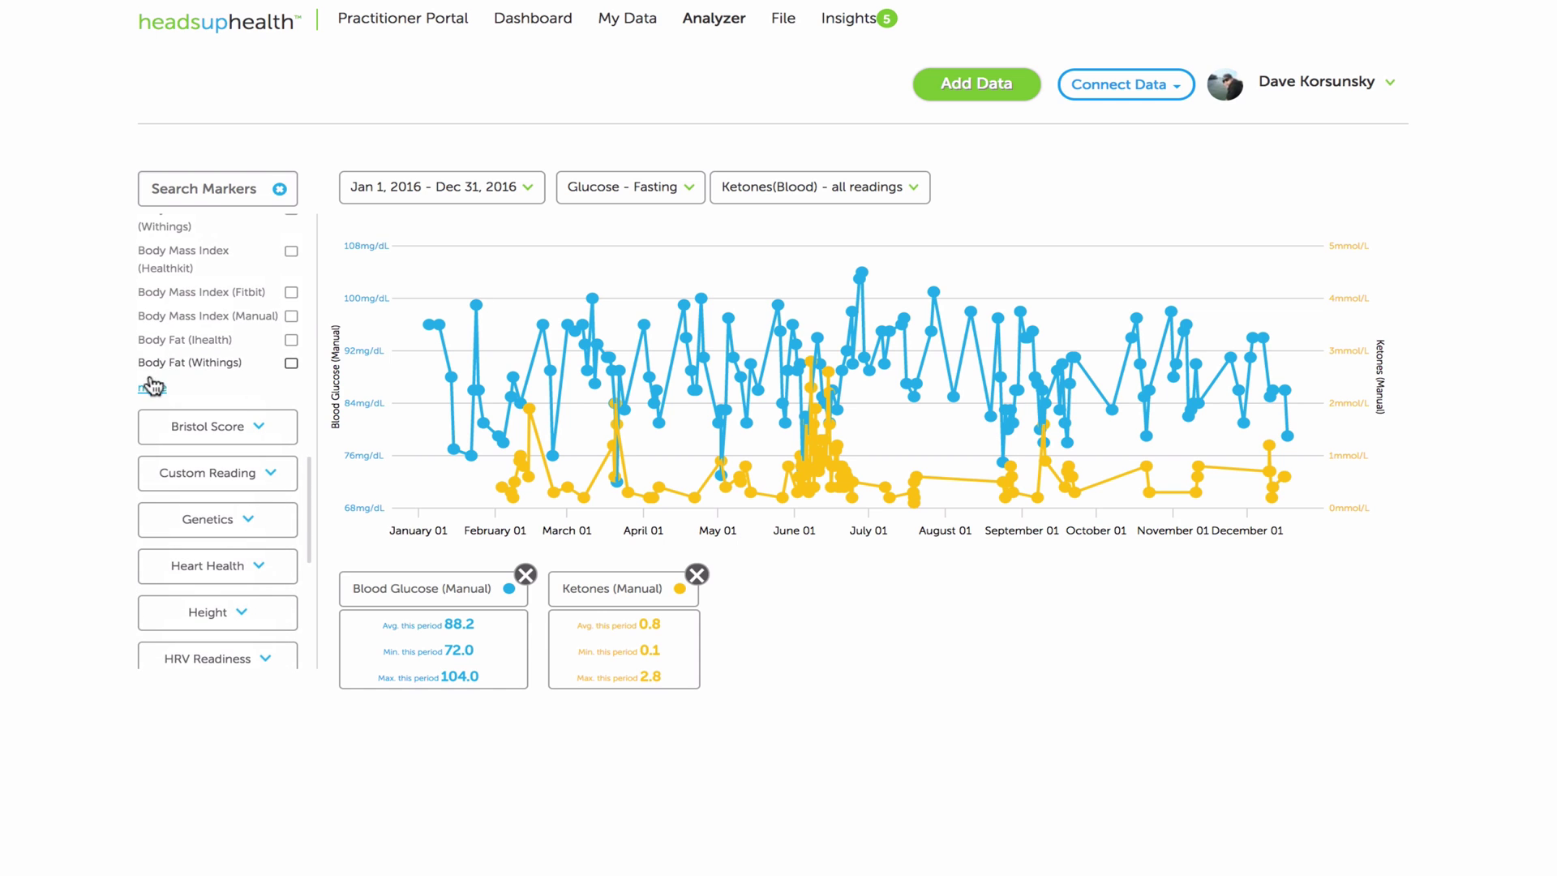
click(152, 387)
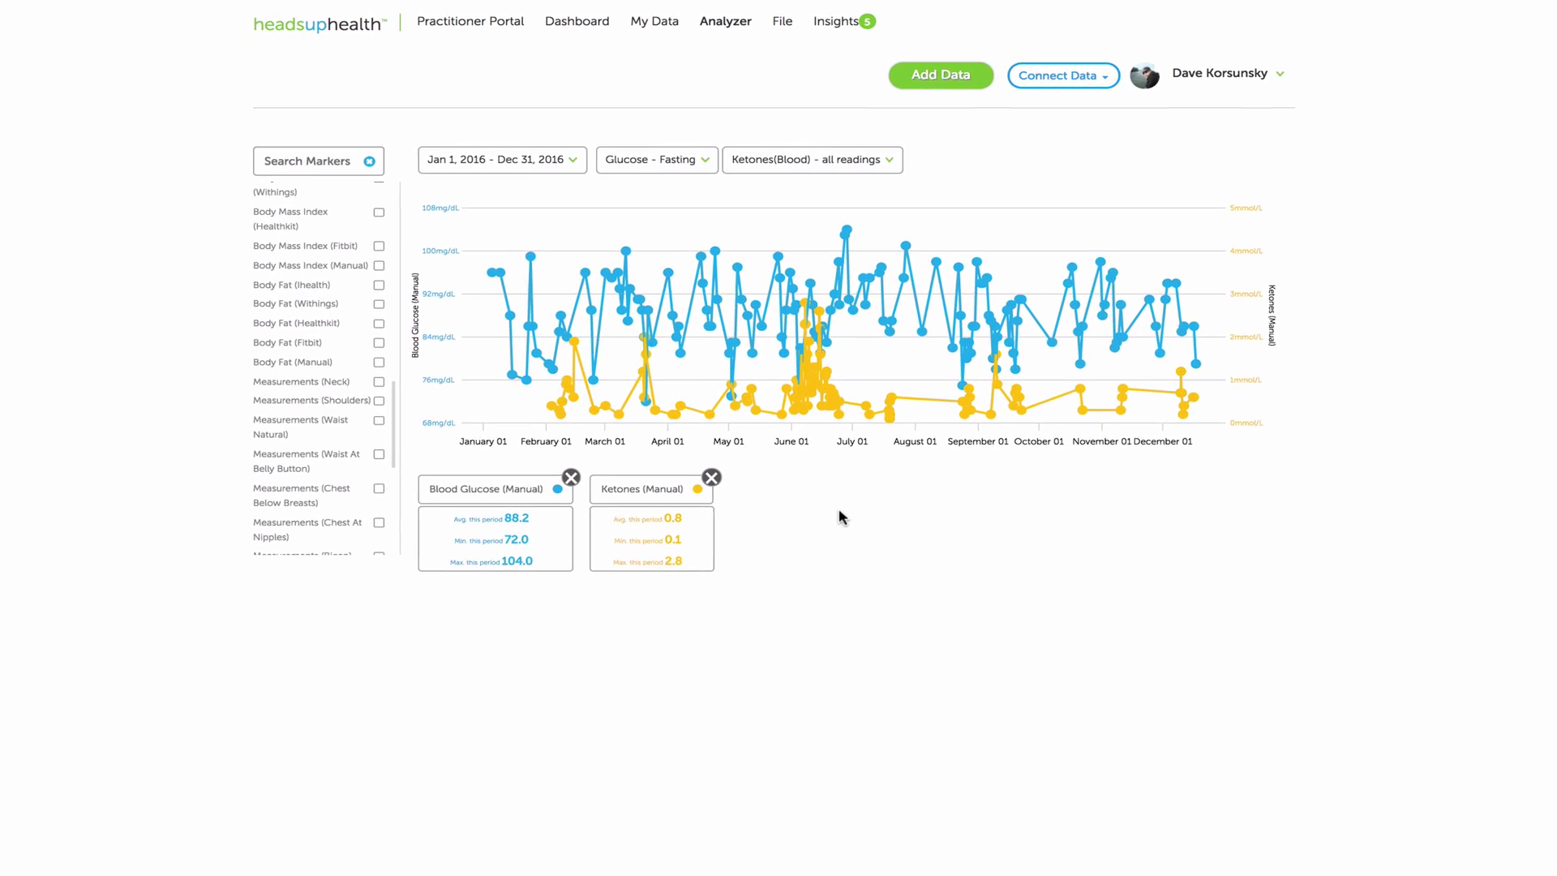
click(1505, 847)
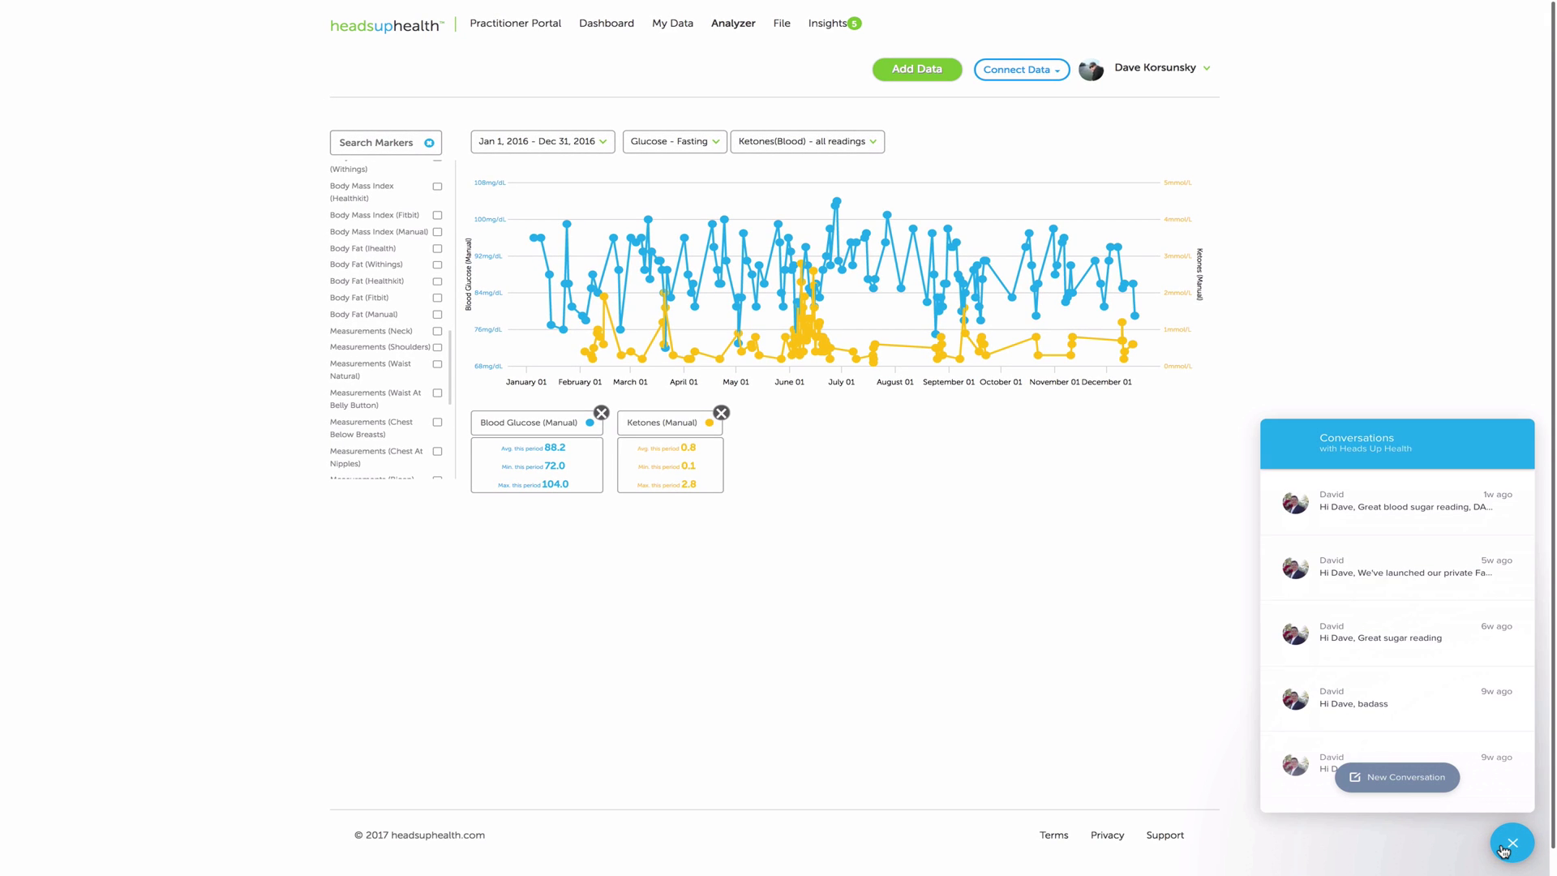